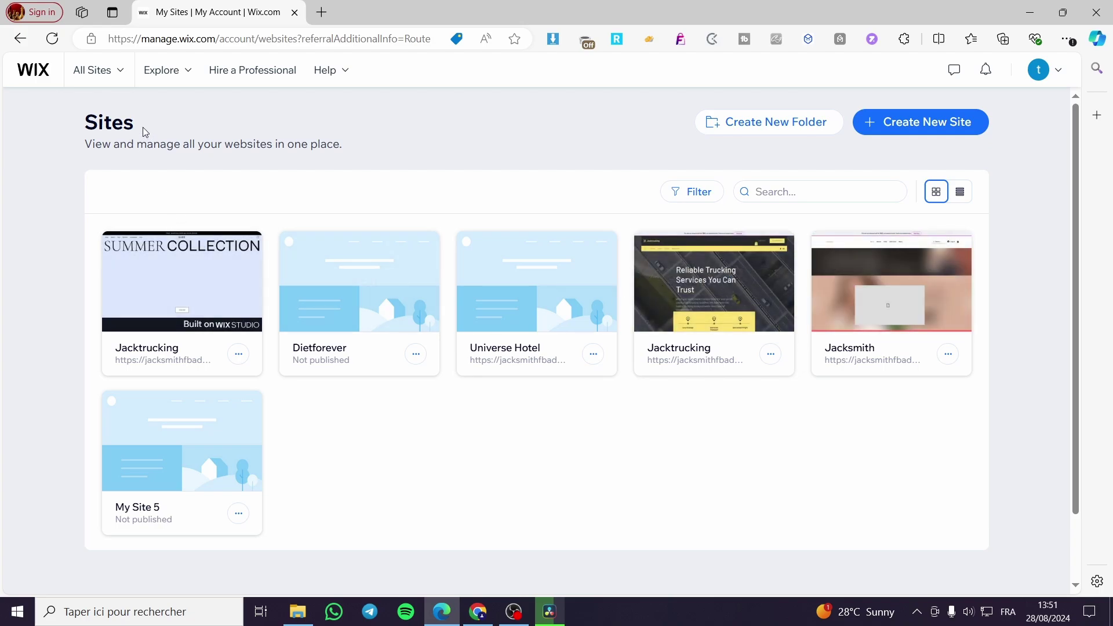
# Create a new site and choose Try Wix Studio as the editor
pyautogui.moveTo(145, 131); pyautogui.dragTo(67, 131)
pyautogui.click(193, 136)
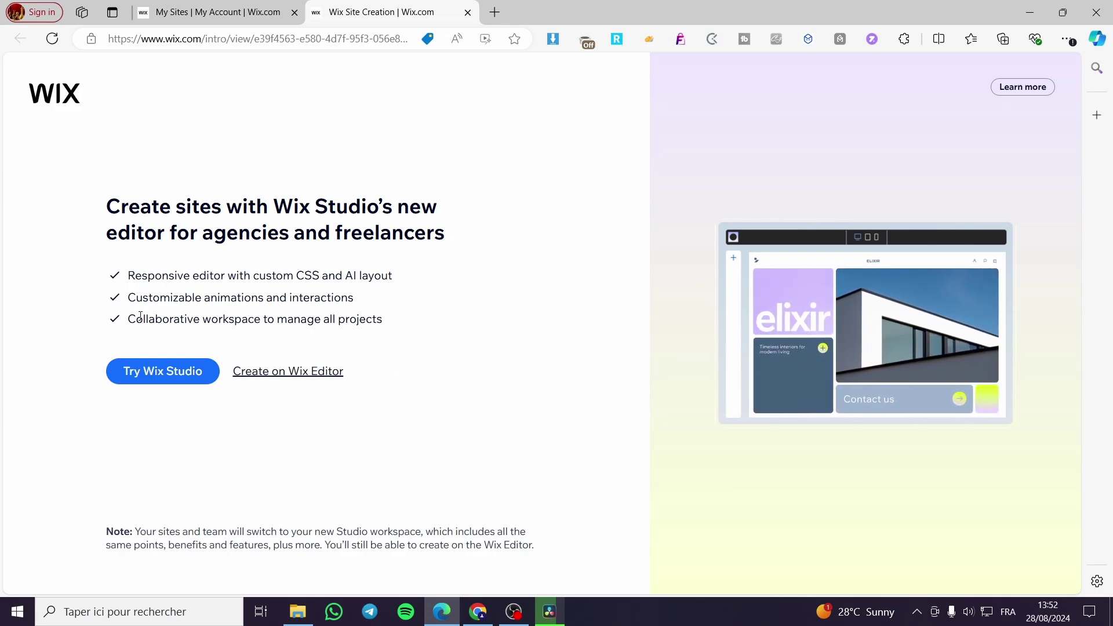
pyautogui.click(154, 378)
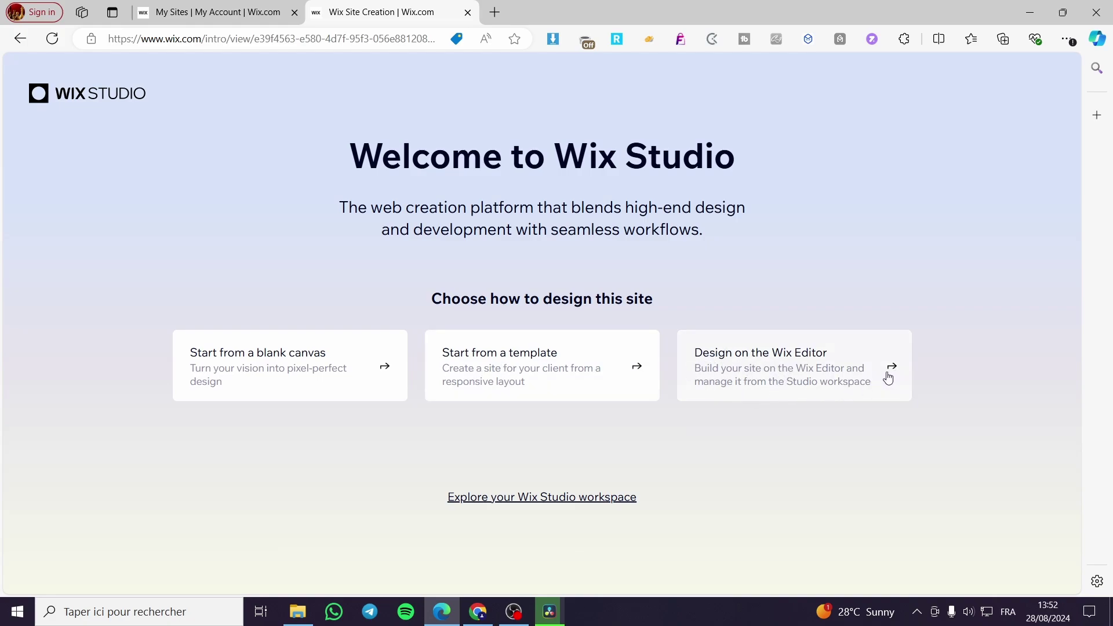
# Choose 'Start from a template' on the Welcome to Wix Studio page
pyautogui.click(550, 367)
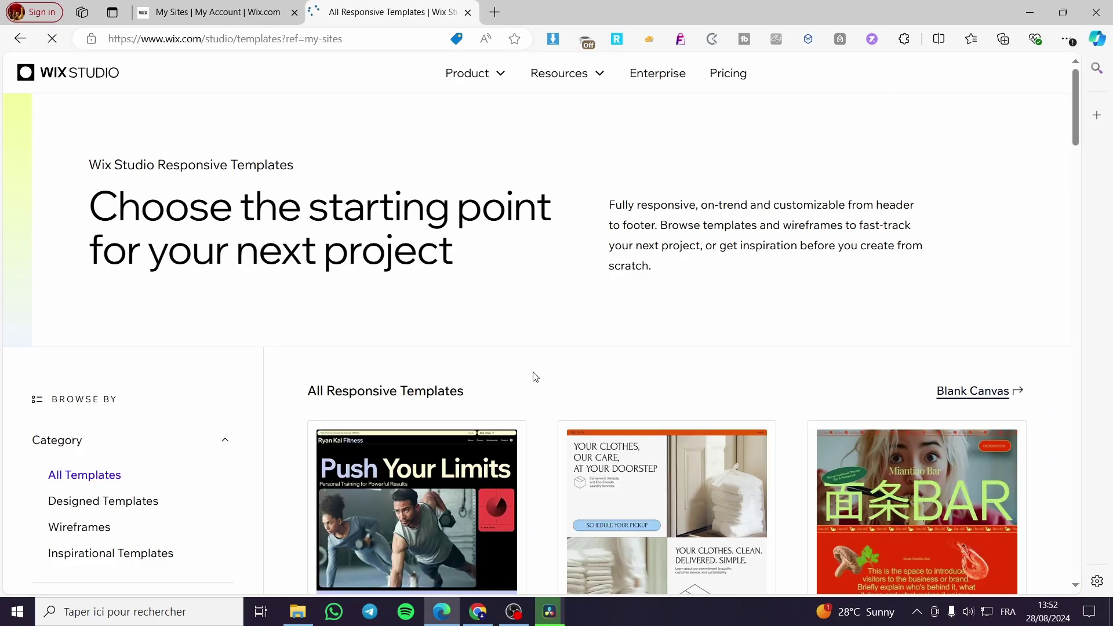
# Filter the responsive template gallery by Type to show only Portfolio templates
pyautogui.scroll(-5, 290, 388)
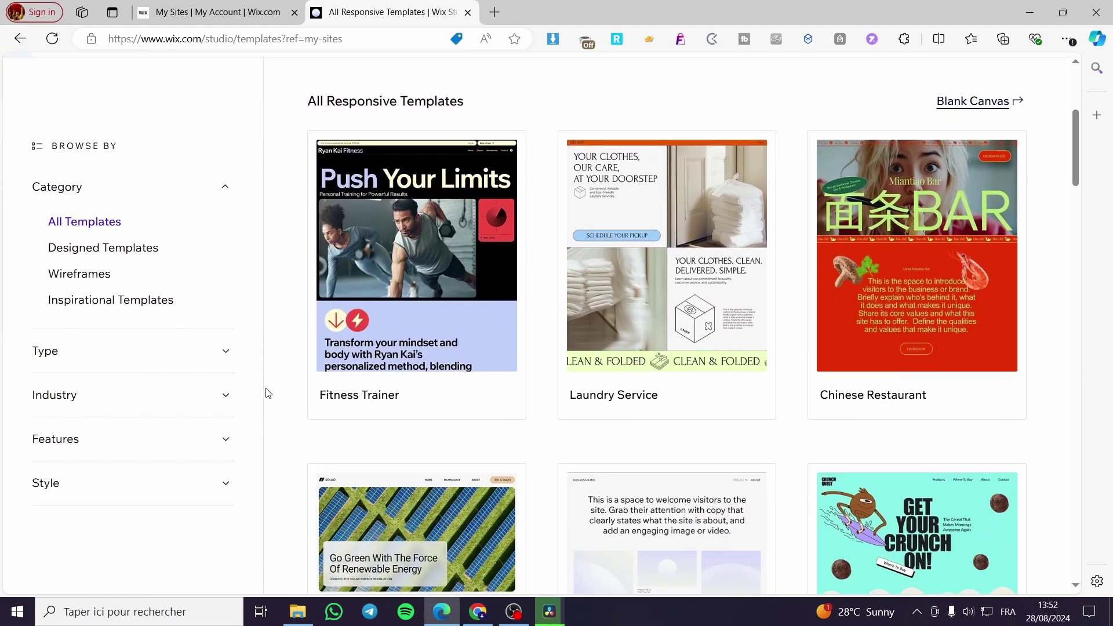
pyautogui.scroll(3, 232, 397)
pyautogui.scroll(-1, 202, 493)
pyautogui.click(221, 455)
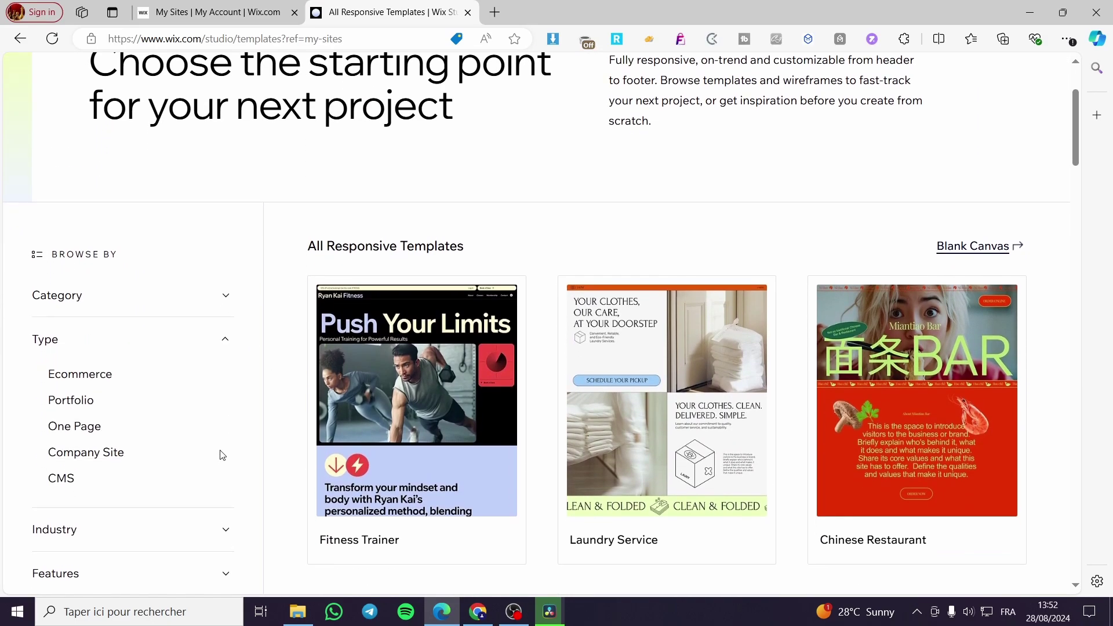
pyautogui.click(226, 343)
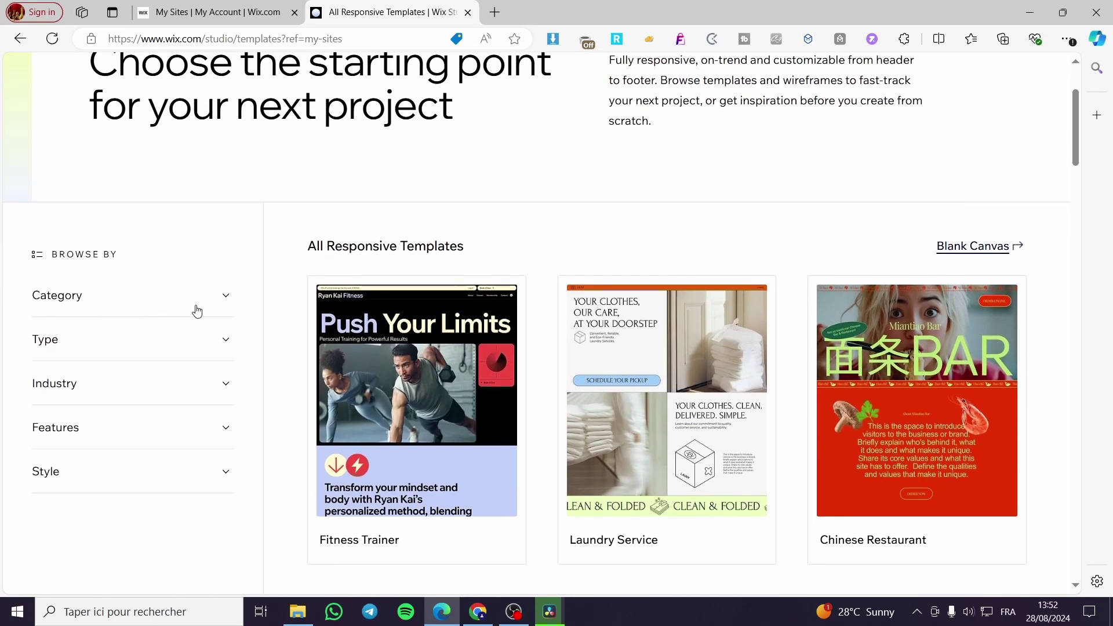
pyautogui.scroll(-1, 195, 316)
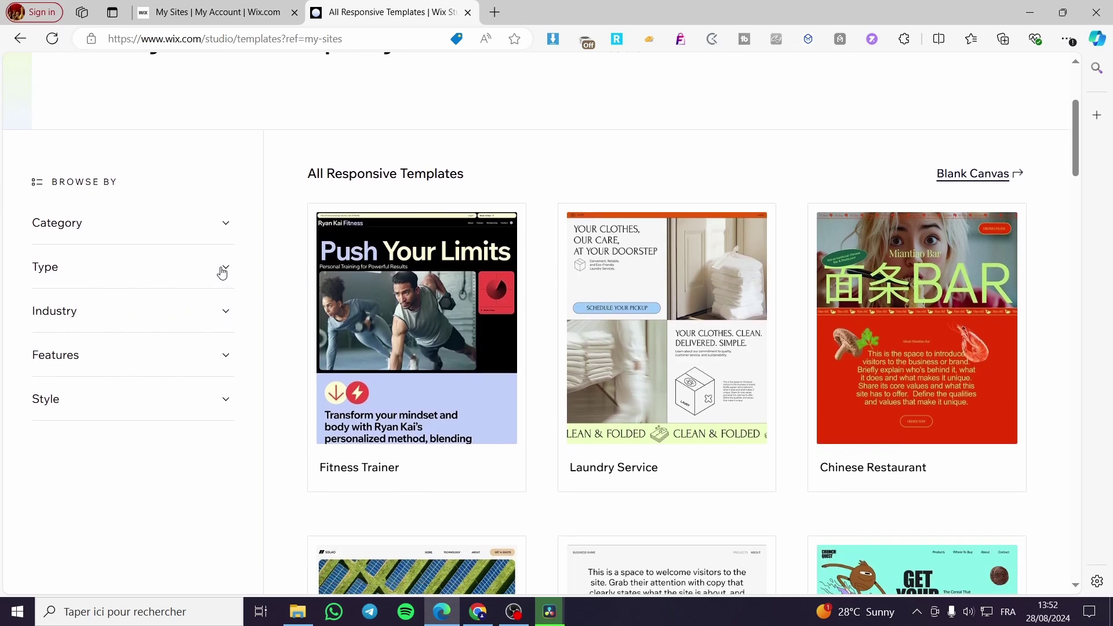
pyautogui.click(223, 267)
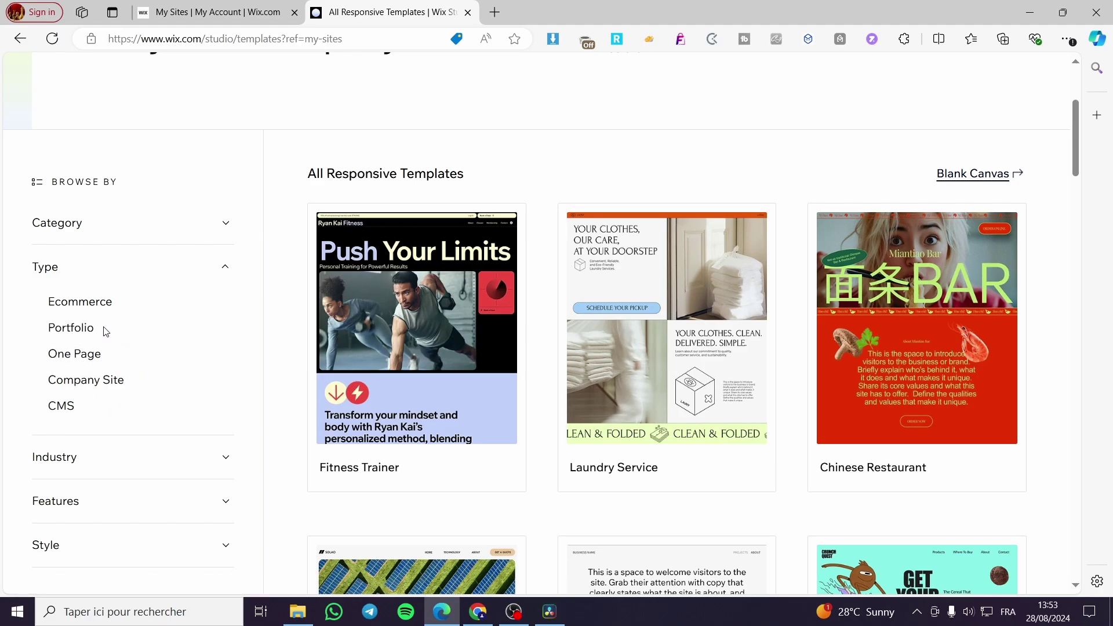
pyautogui.click(73, 328)
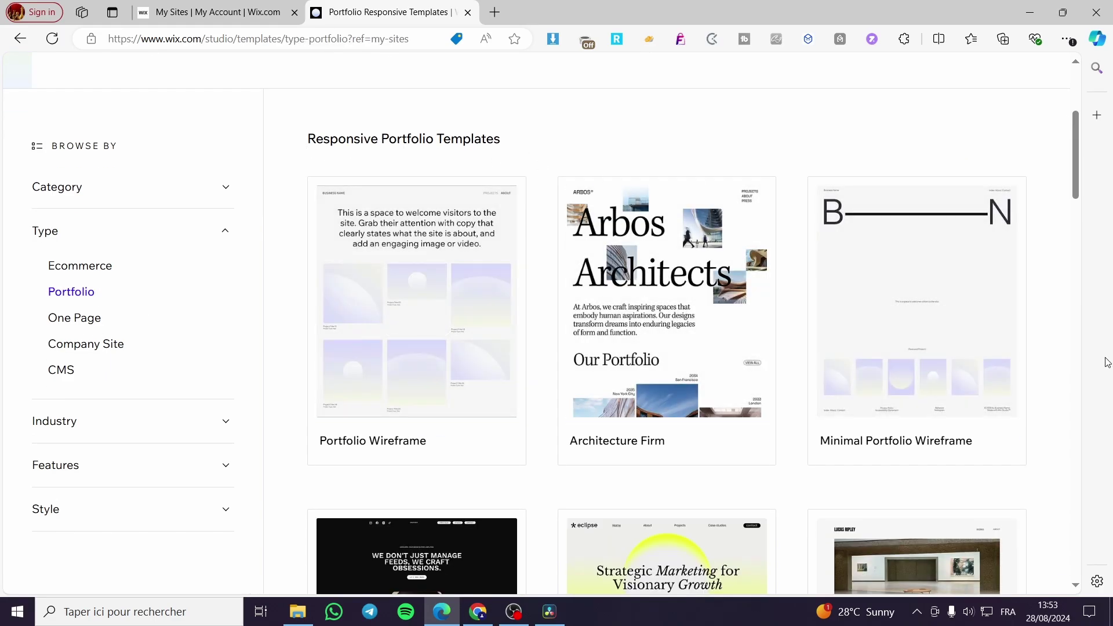
pyautogui.scroll(-15, 929, 346)
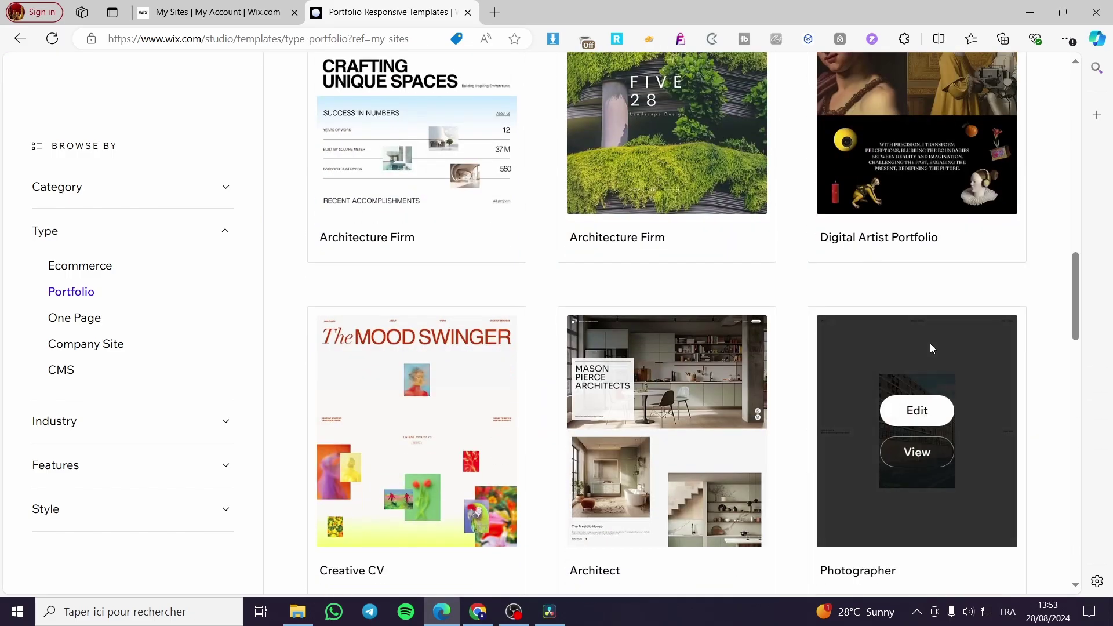
pyautogui.scroll(-11, 665, 357)
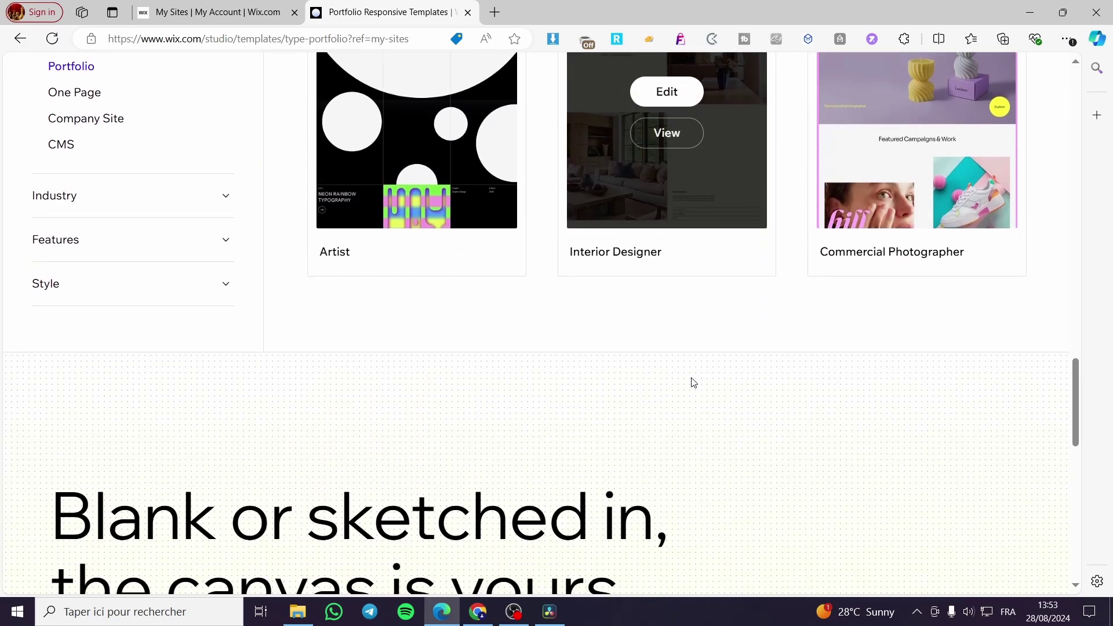
pyautogui.scroll(-12, 666, 370)
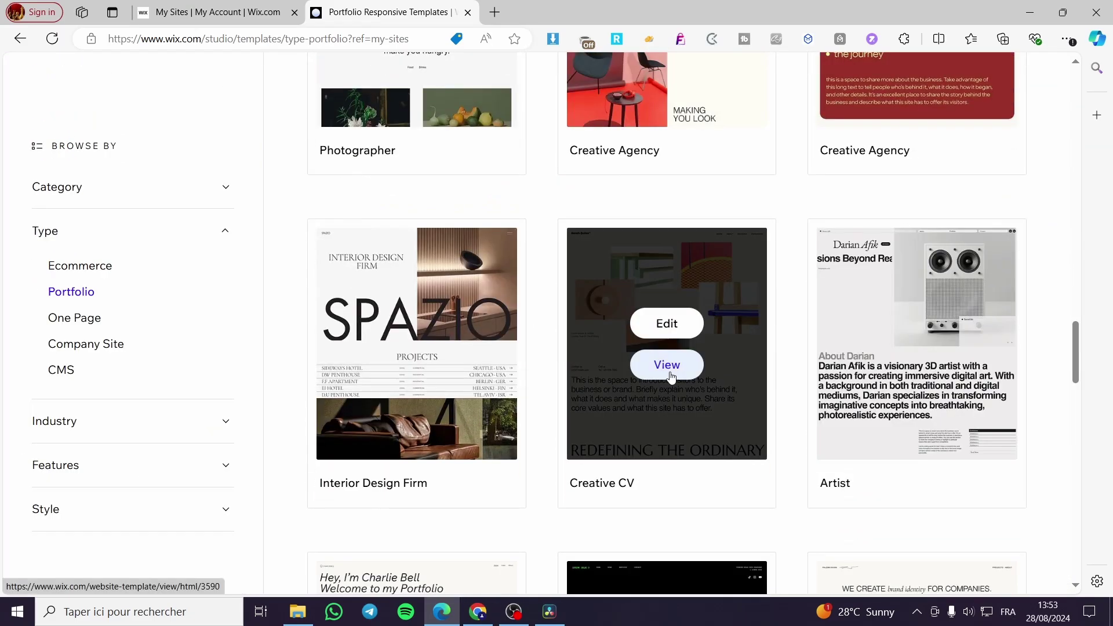
pyautogui.scroll(-7, 671, 377)
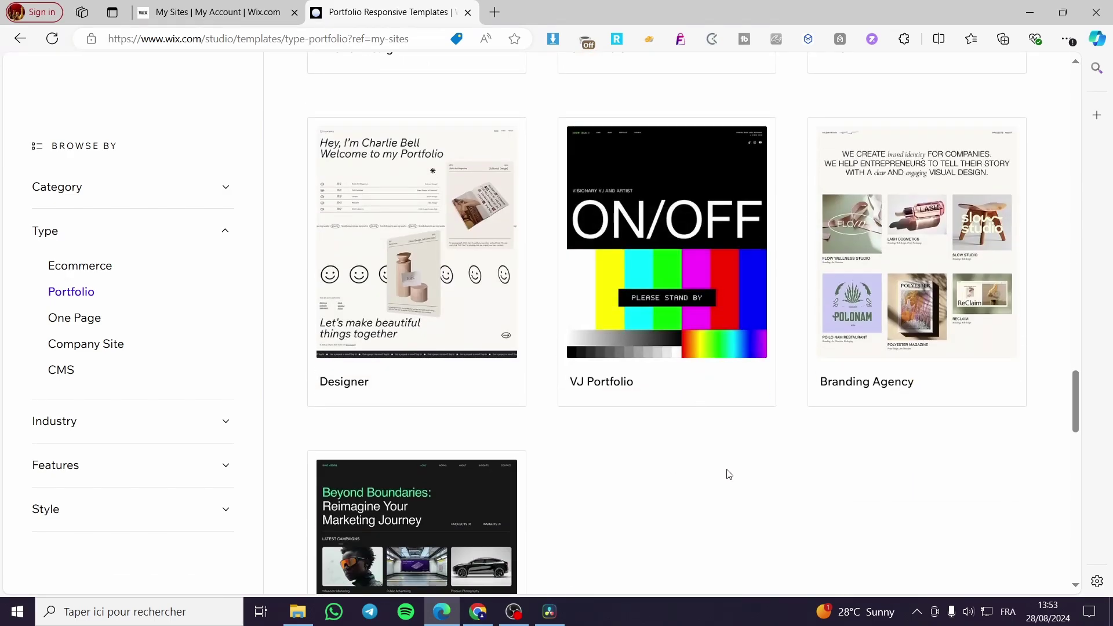
pyautogui.scroll(-5, 728, 477)
pyautogui.scroll(13, 748, 464)
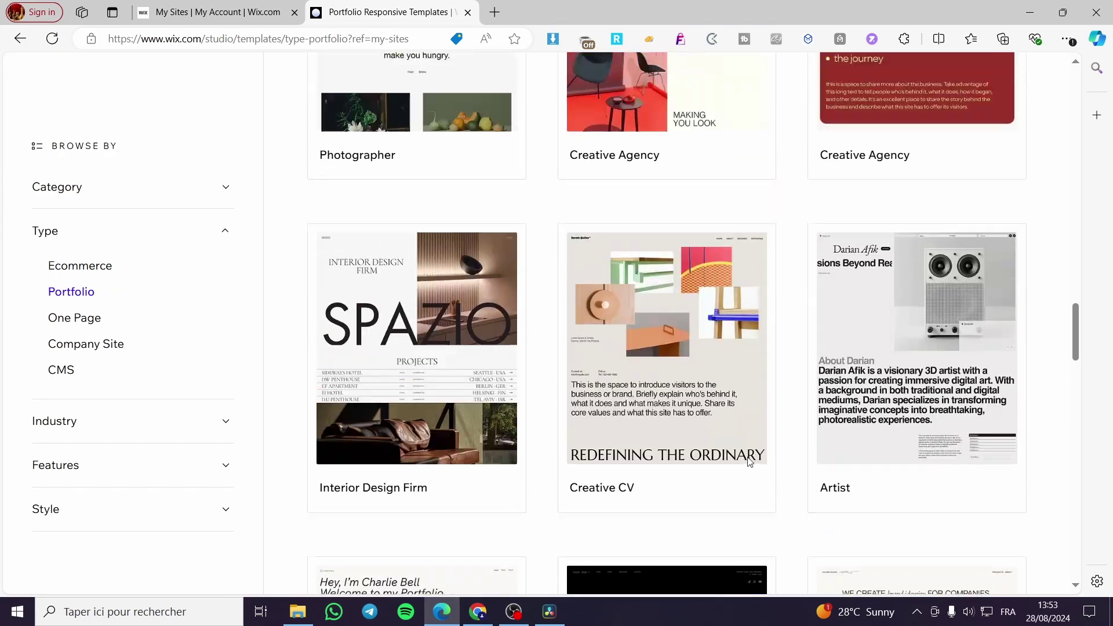
pyautogui.scroll(19, 752, 462)
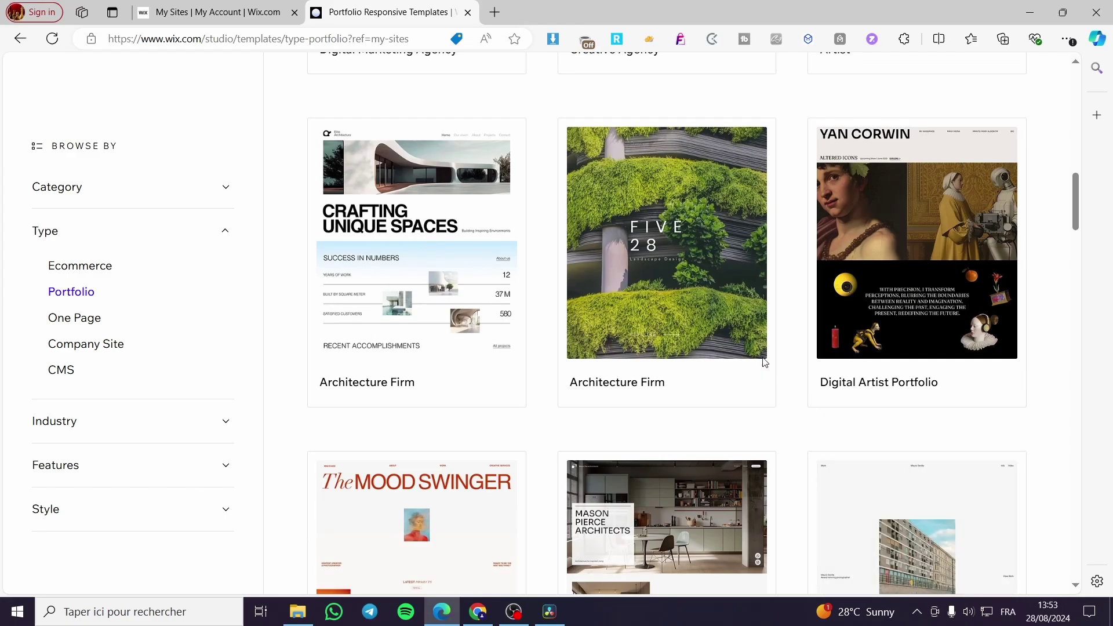
pyautogui.moveTo(767, 346)
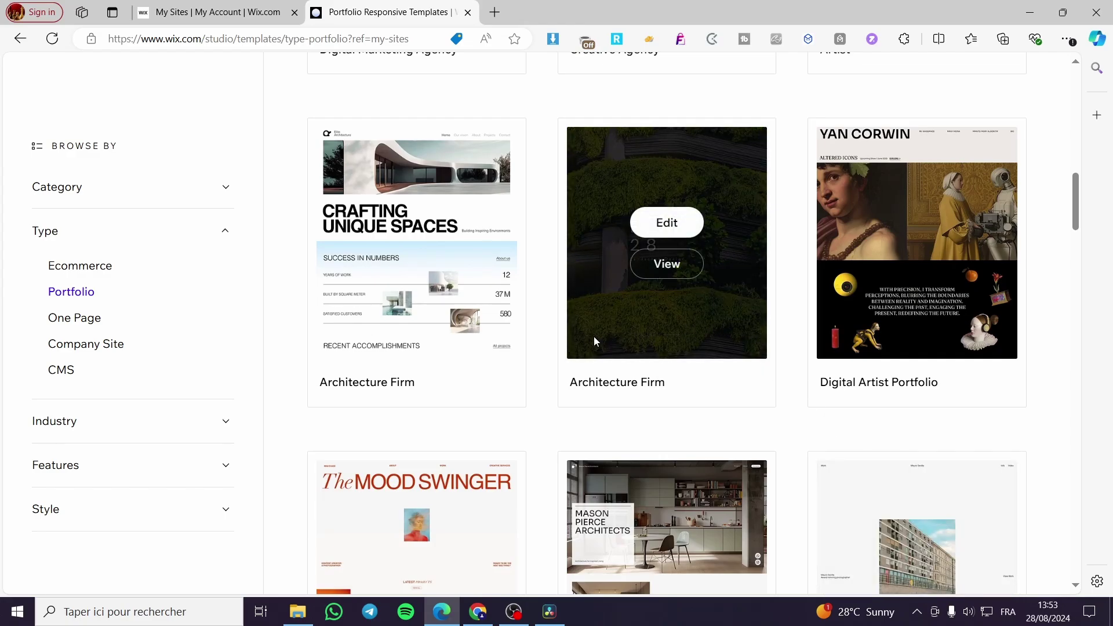
pyautogui.scroll(5, 574, 339)
pyautogui.scroll(-3, 576, 340)
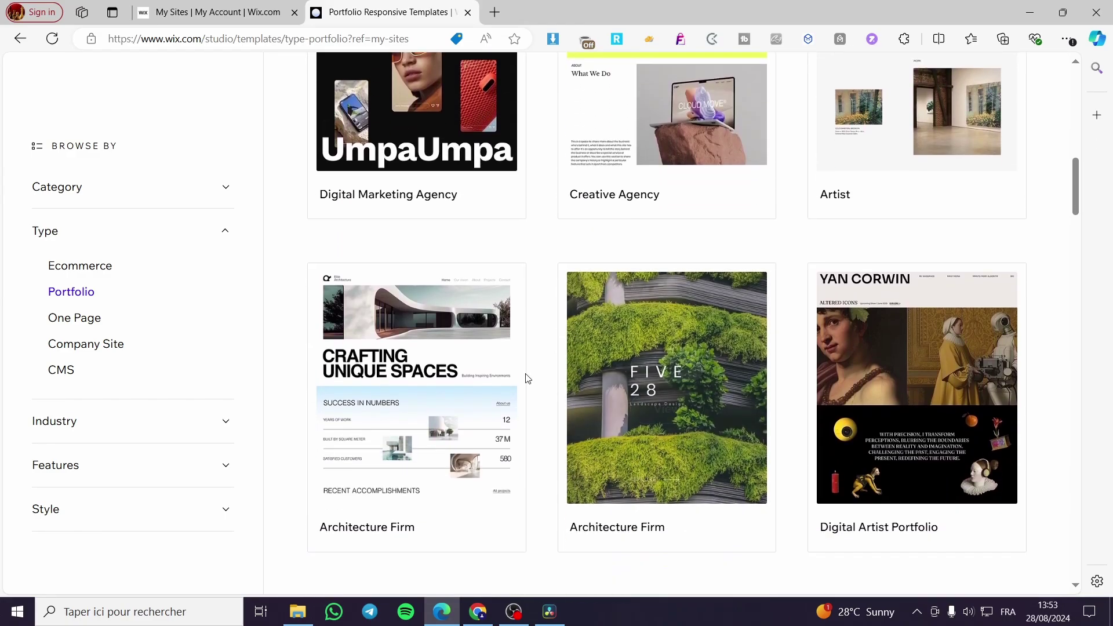
pyautogui.scroll(2, 618, 405)
pyautogui.scroll(6, 618, 405)
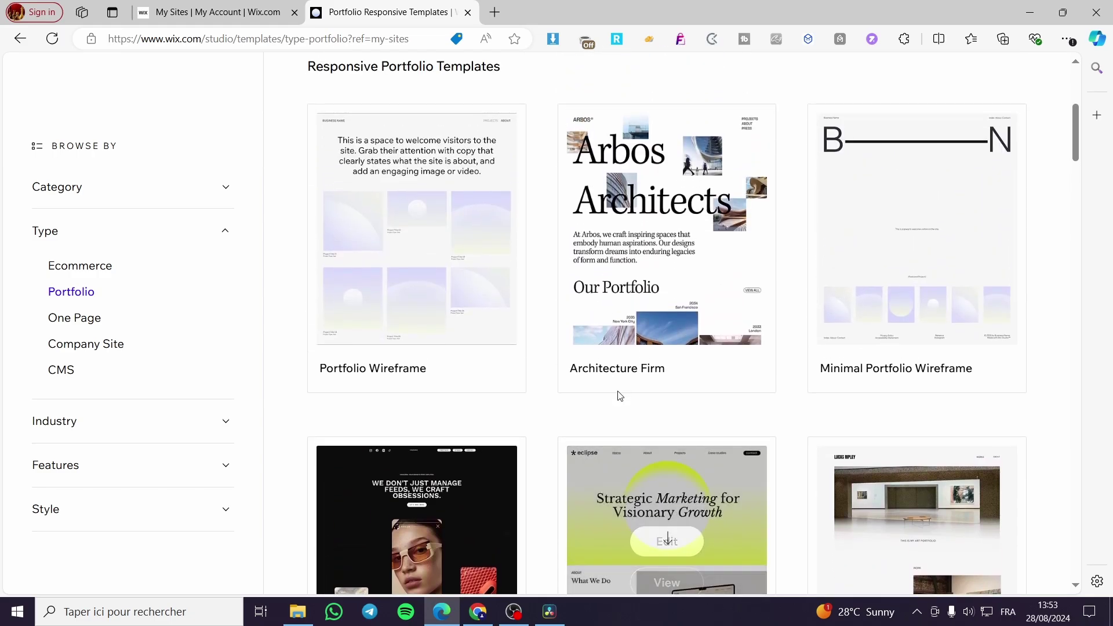
pyautogui.scroll(-5, 804, 319)
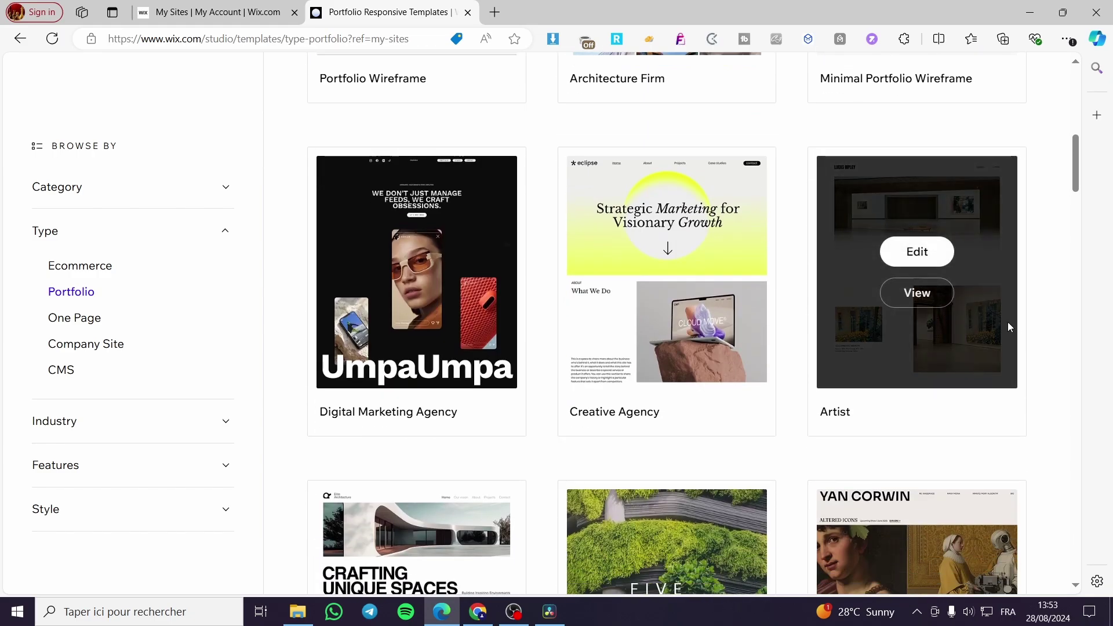
pyautogui.scroll(-12, 911, 343)
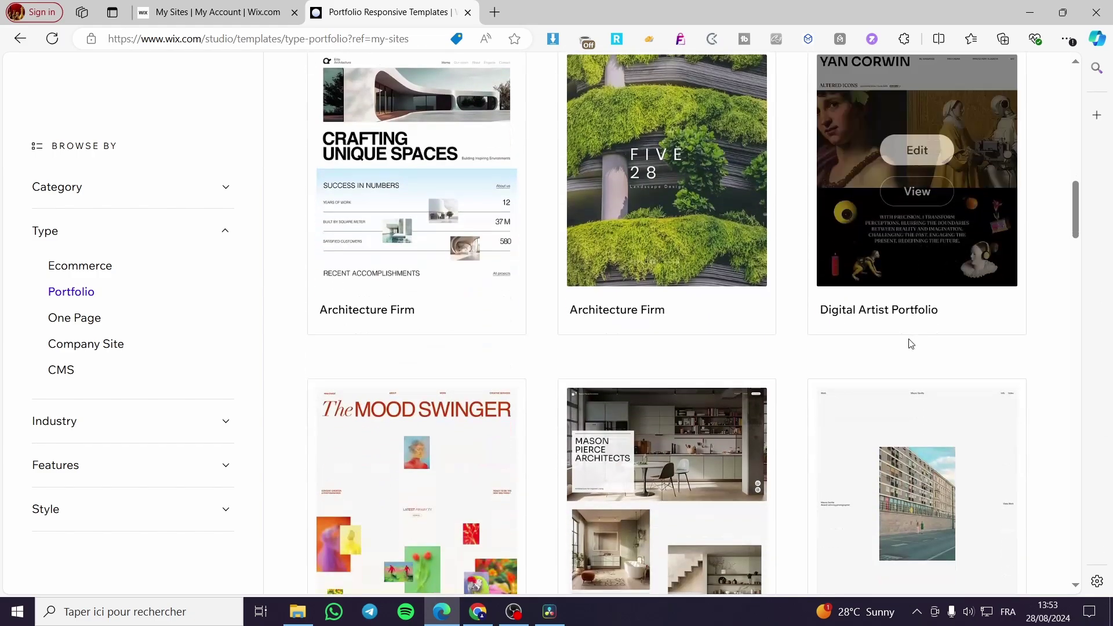
pyautogui.scroll(-5, 912, 344)
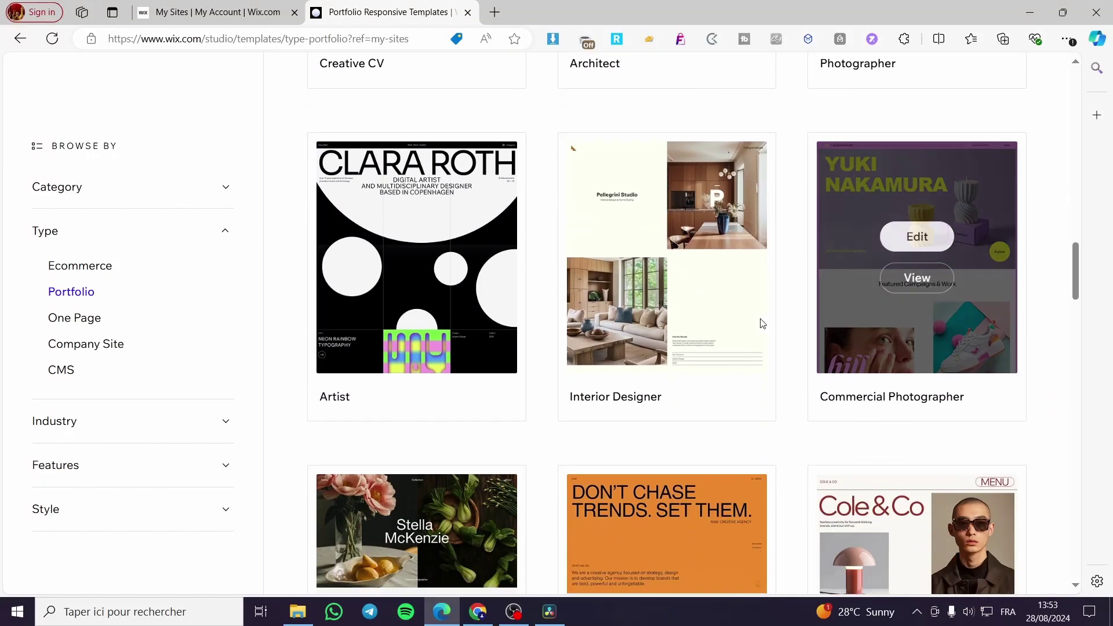
pyautogui.scroll(-5, 574, 346)
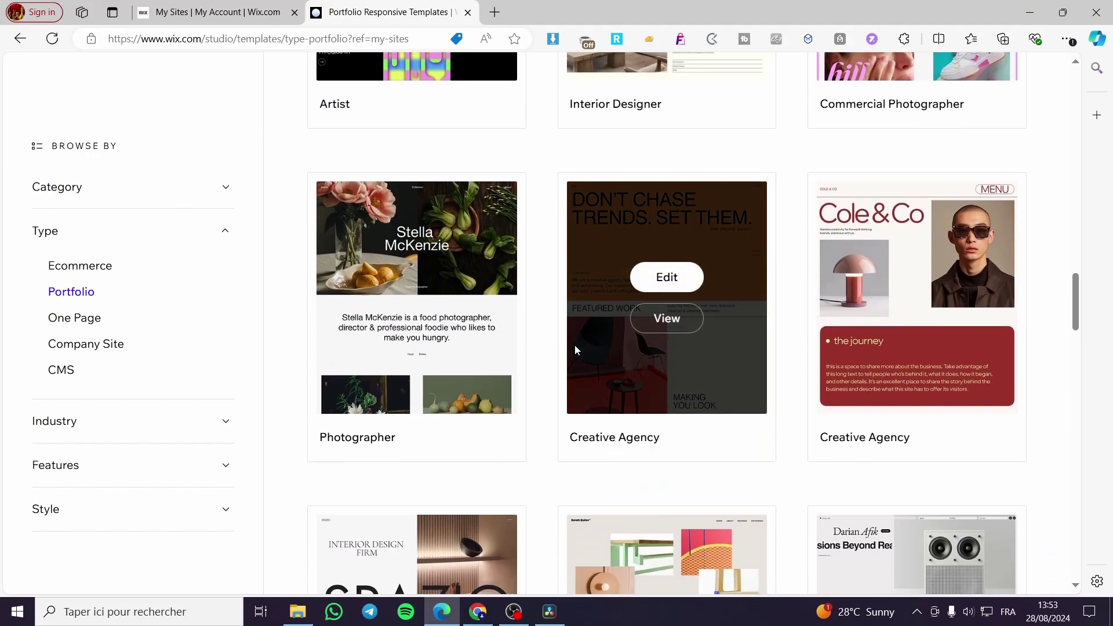
pyautogui.scroll(-8, 575, 346)
pyautogui.scroll(-6, 576, 342)
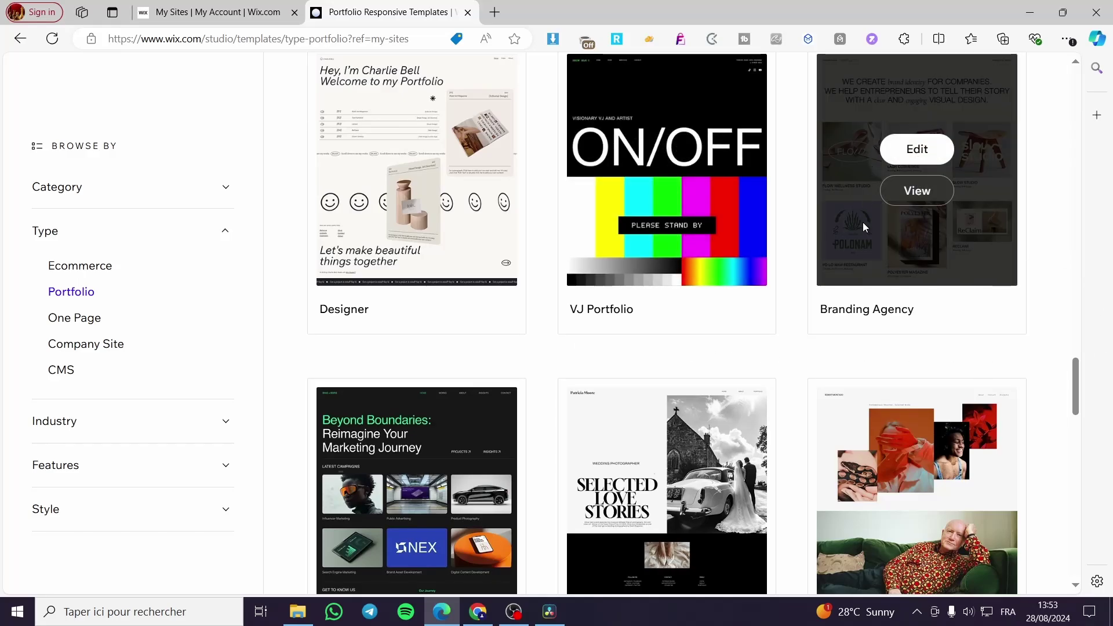
pyautogui.scroll(-3, 603, 255)
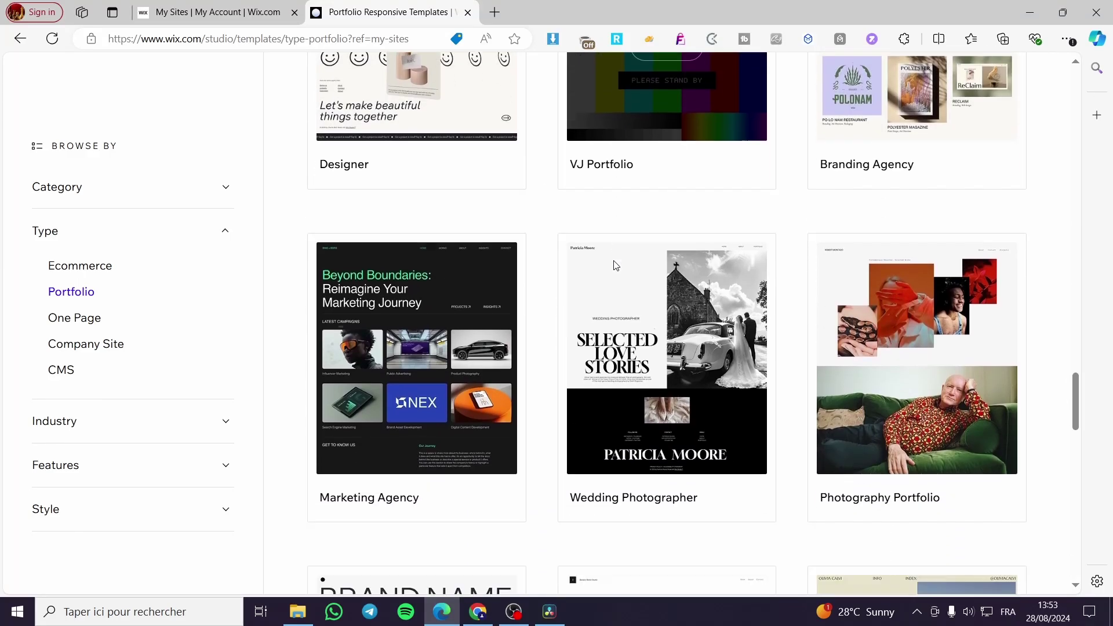
pyautogui.scroll(-6, 401, 385)
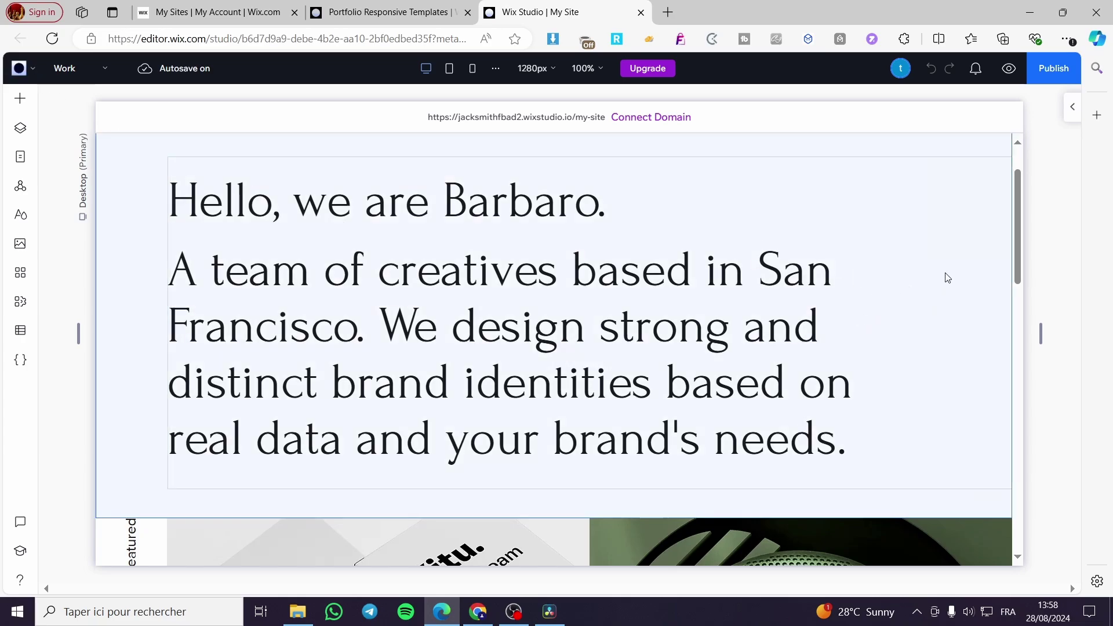
pyautogui.click(1021, 197)
pyautogui.scroll(-2, 1017, 206)
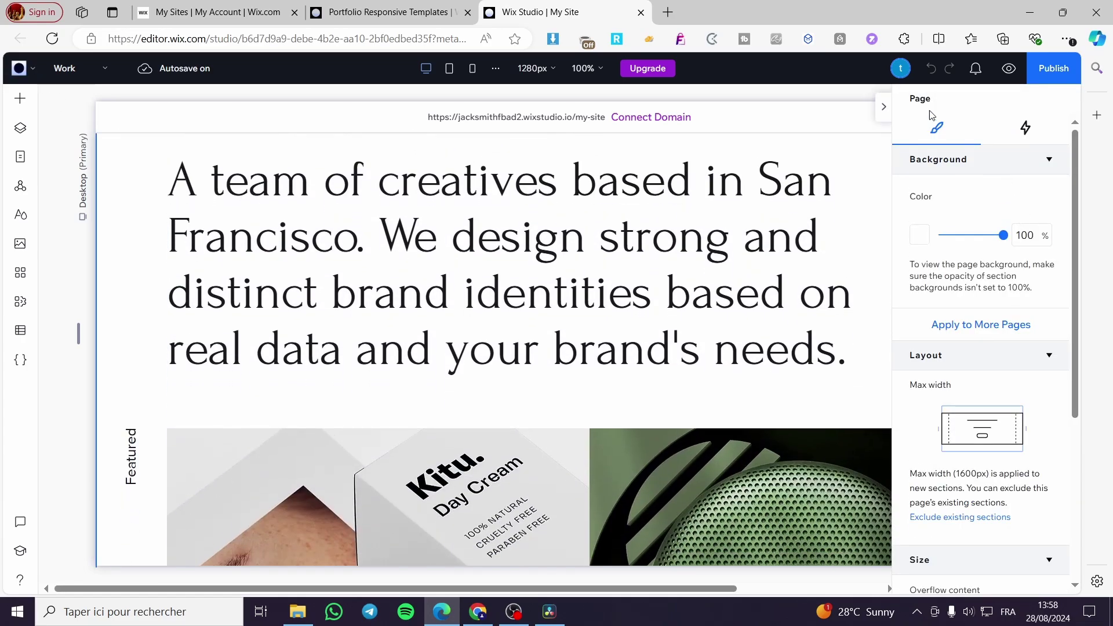
pyautogui.click(884, 108)
pyautogui.scroll(-5, 868, 251)
pyautogui.scroll(7, 825, 264)
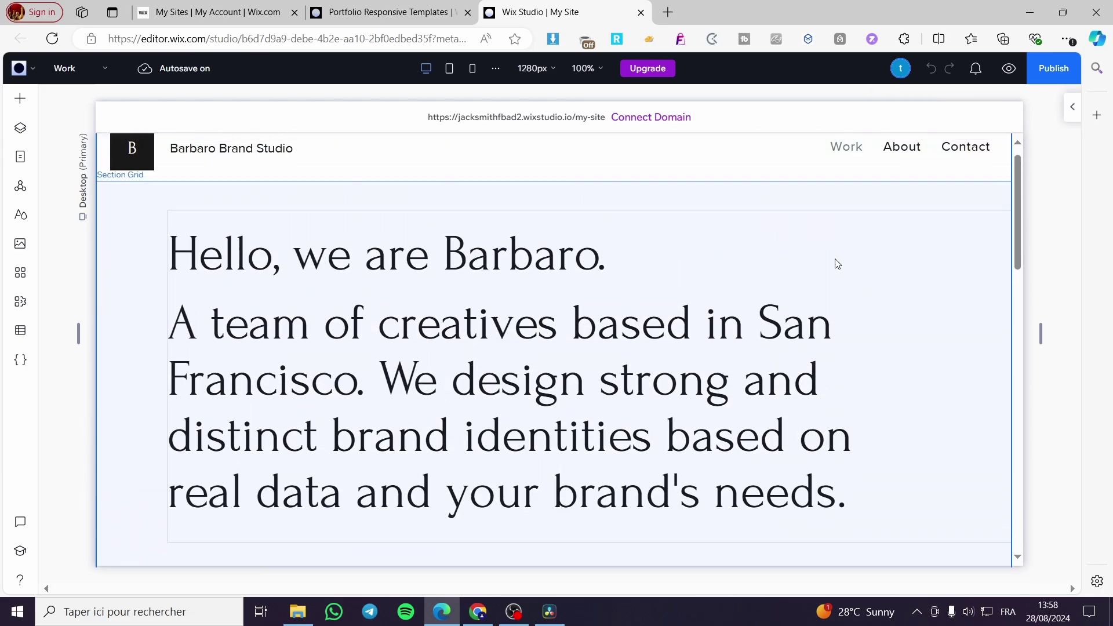
pyautogui.scroll(1, 185, 205)
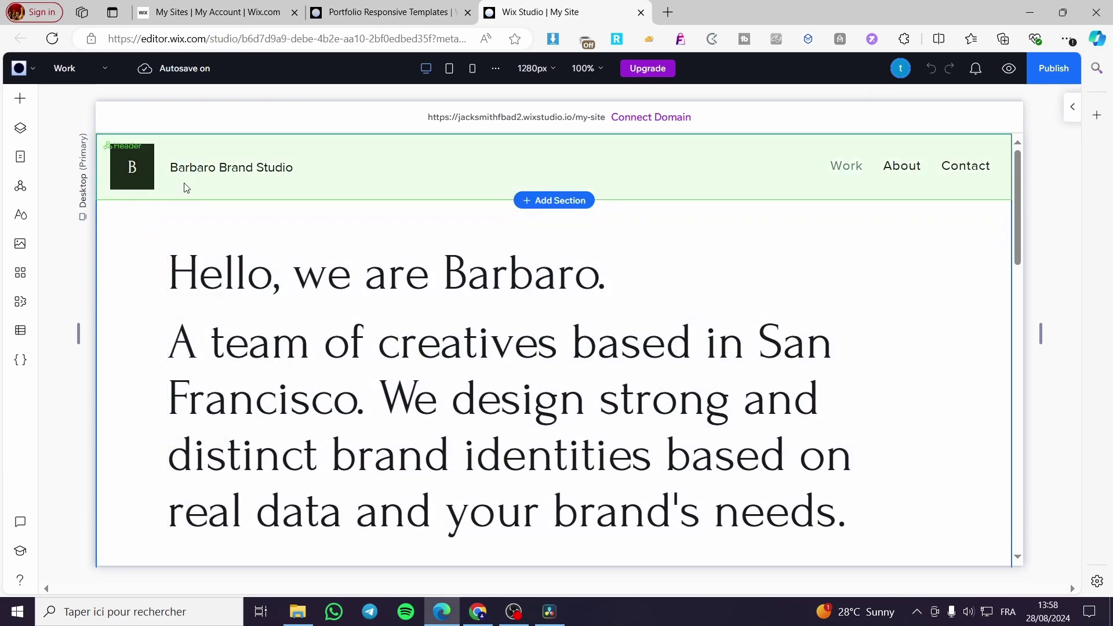
pyautogui.click(141, 165)
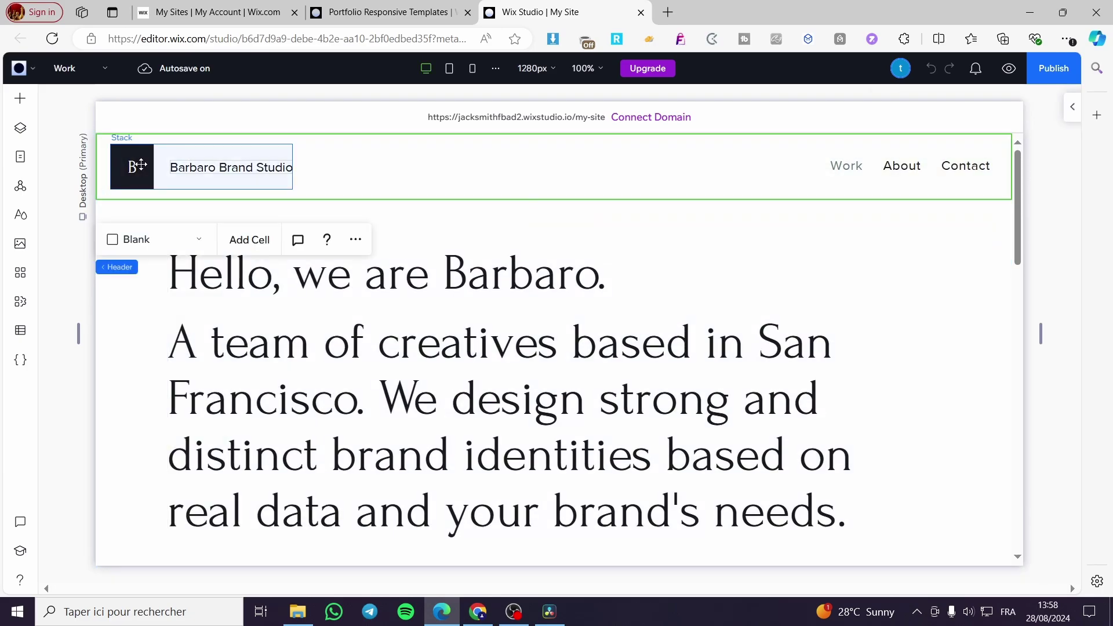
pyautogui.click(141, 165)
pyautogui.click(170, 167)
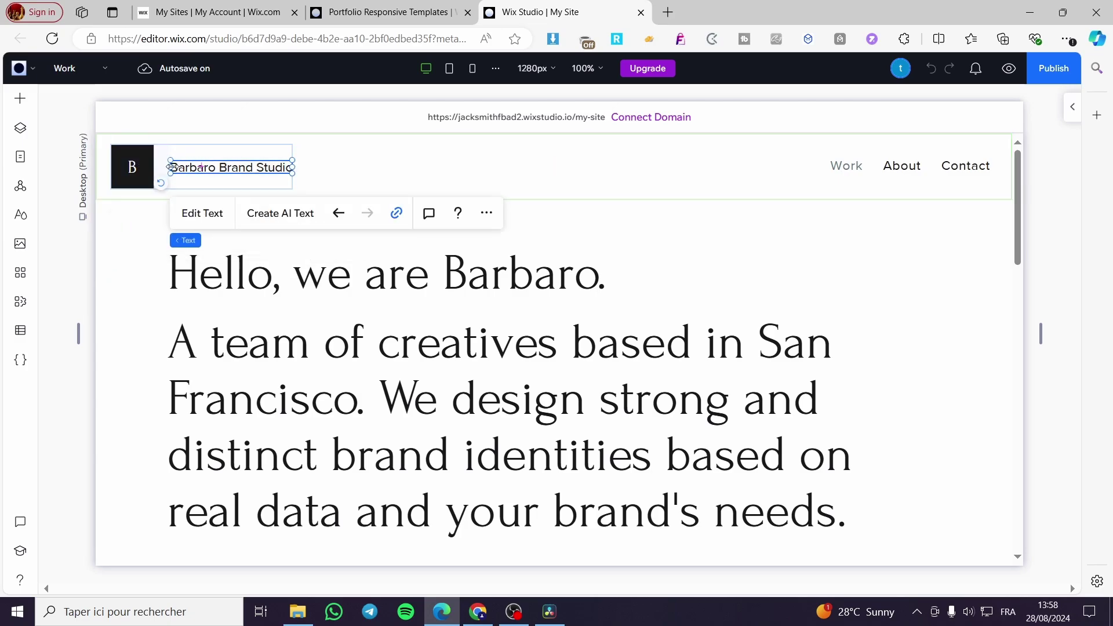
pyautogui.click(131, 173)
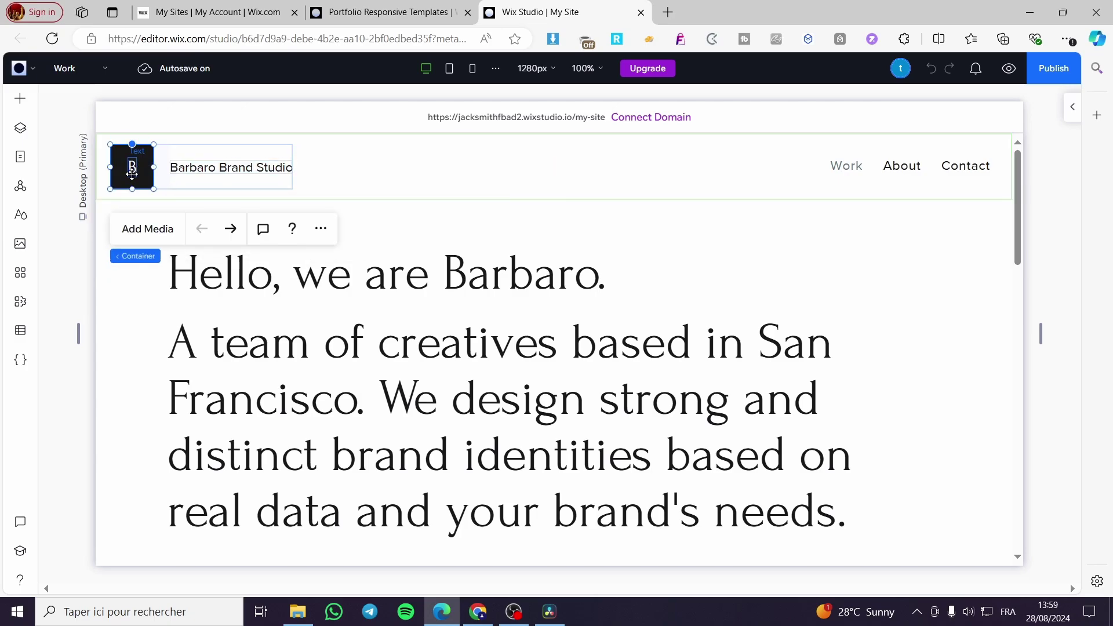
# Put the Smiling Portrait photo from Media from Wix into the header logo box
pyautogui.click(153, 227)
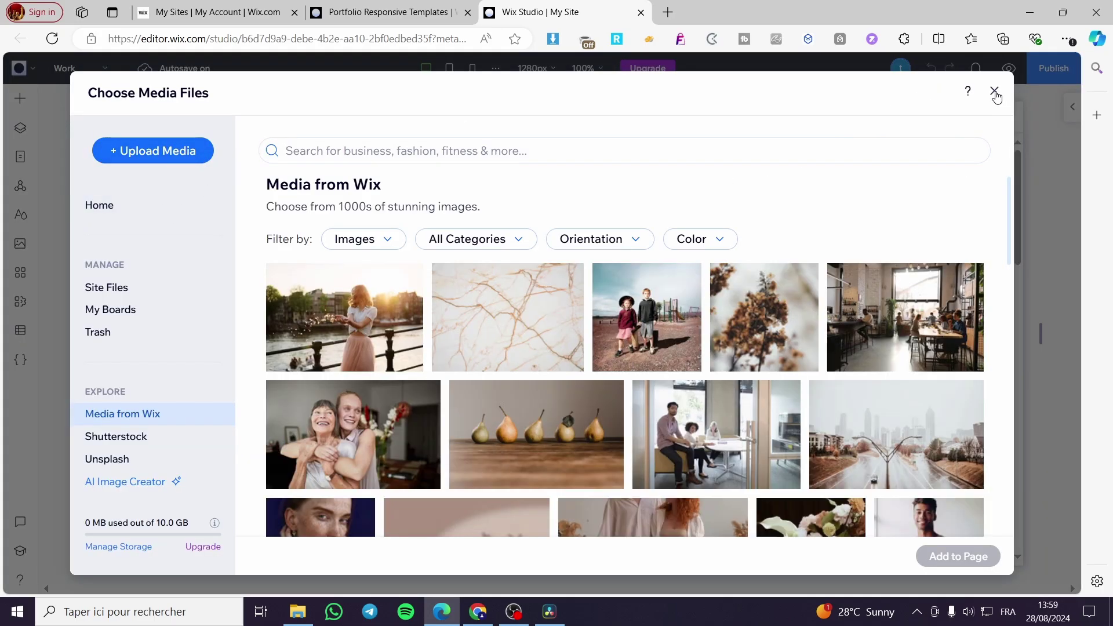
pyautogui.scroll(-6, 892, 365)
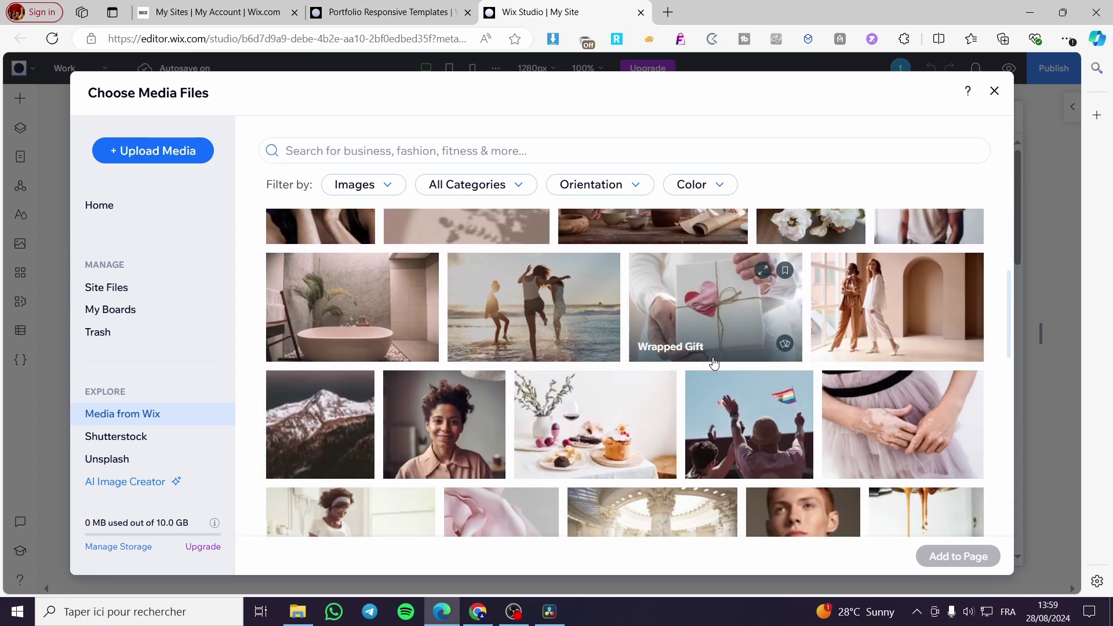
pyautogui.click(446, 442)
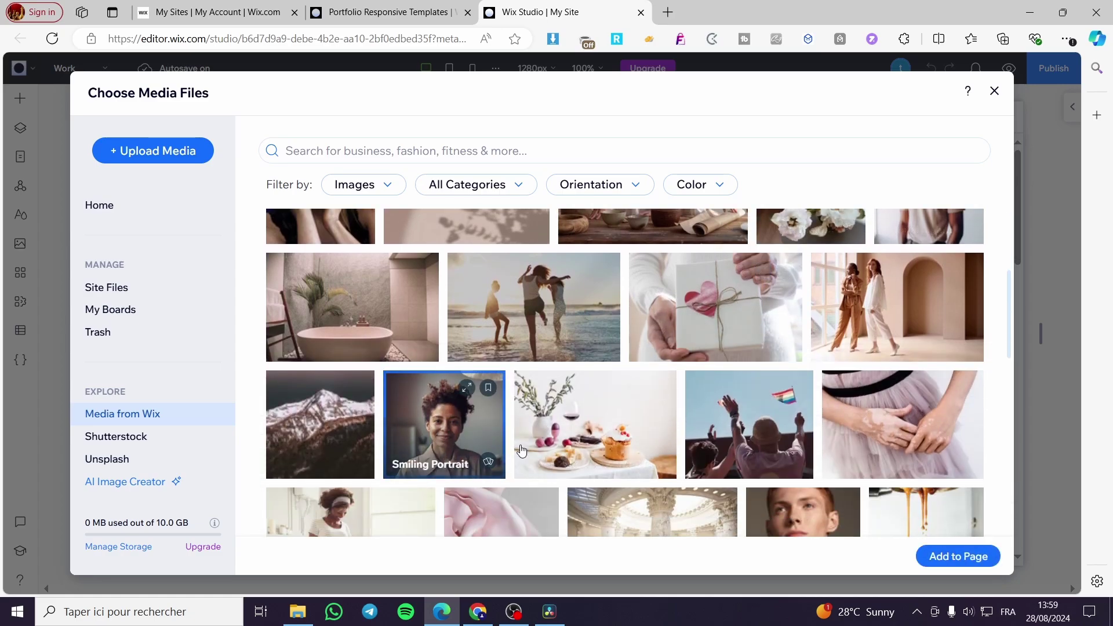
pyautogui.click(956, 556)
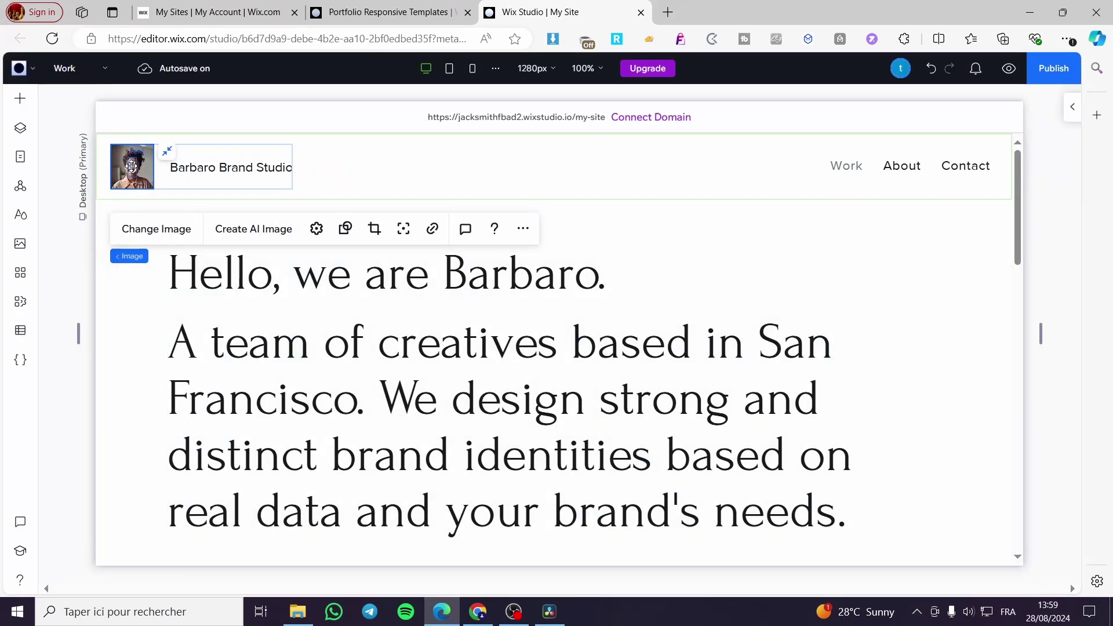
pyautogui.click(133, 167)
pyautogui.click(191, 177)
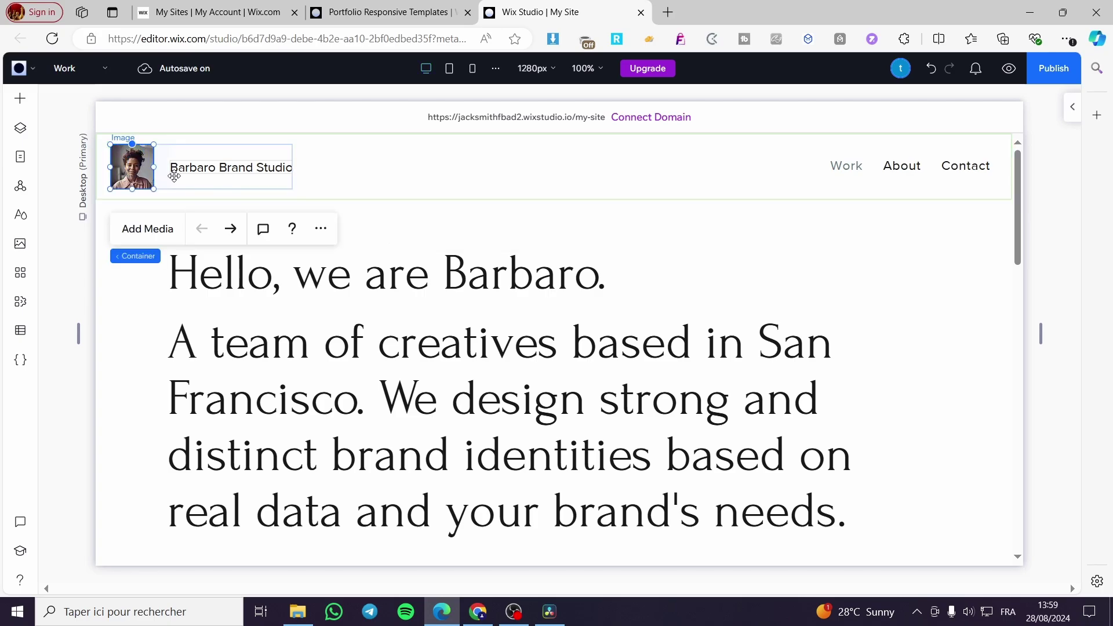
pyautogui.scroll(-2, 502, 243)
pyautogui.scroll(2, 500, 303)
pyautogui.click(421, 283)
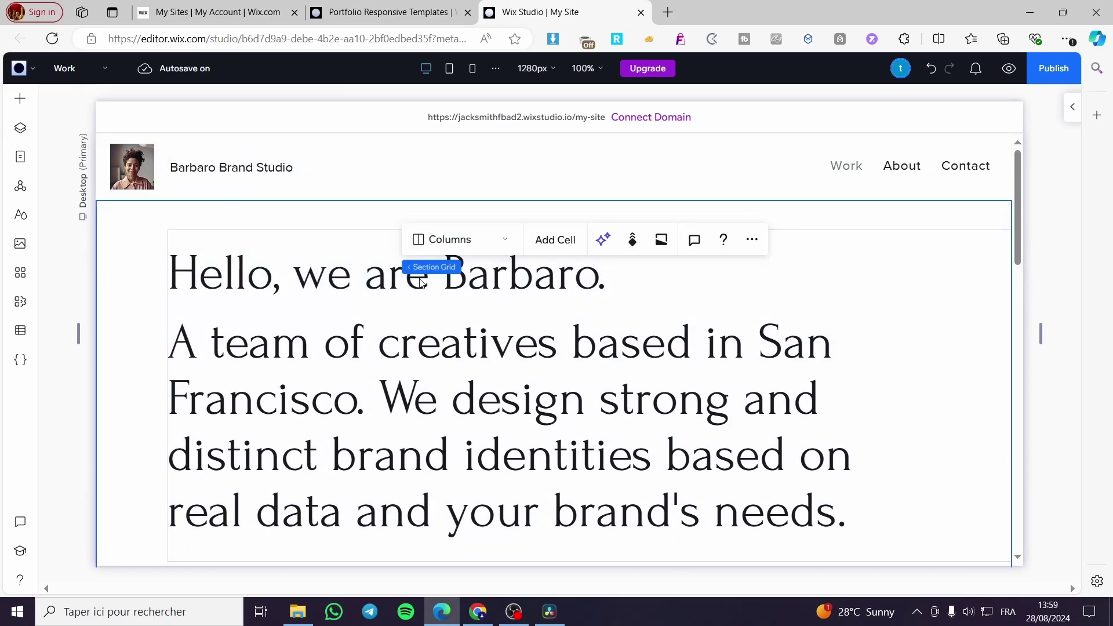
pyautogui.click(879, 308)
pyautogui.click(846, 372)
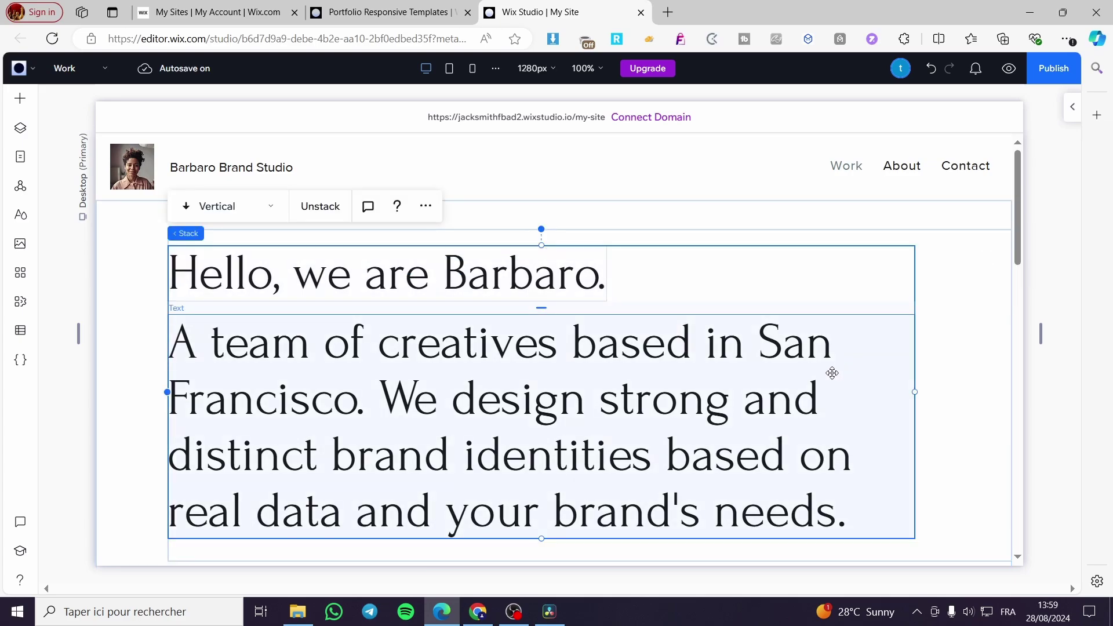
pyautogui.scroll(-2, 447, 297)
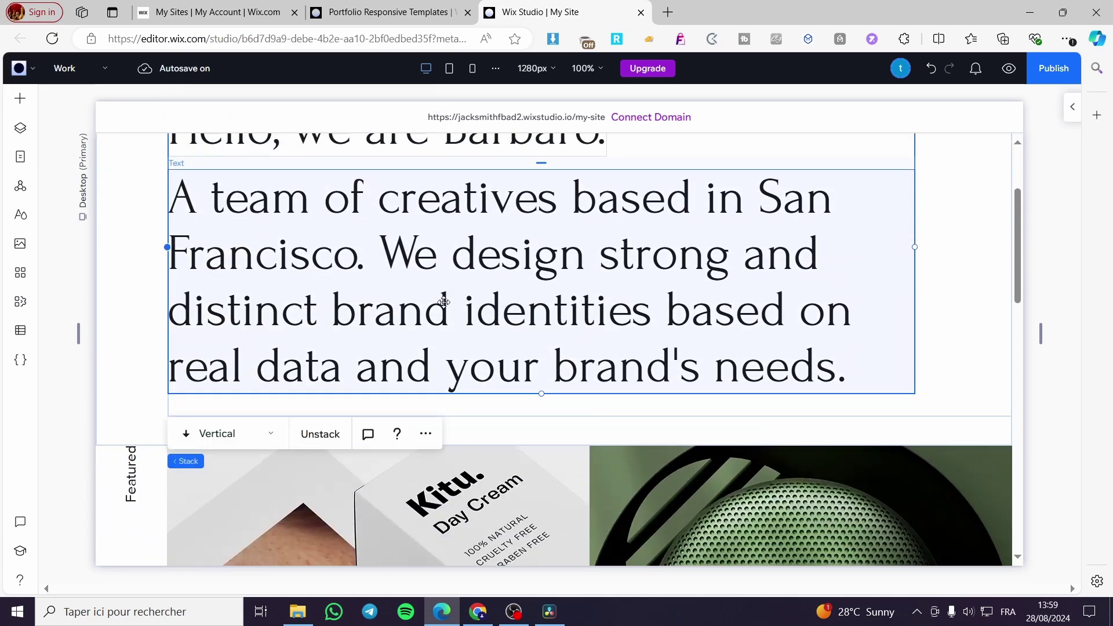
pyautogui.scroll(1, 441, 302)
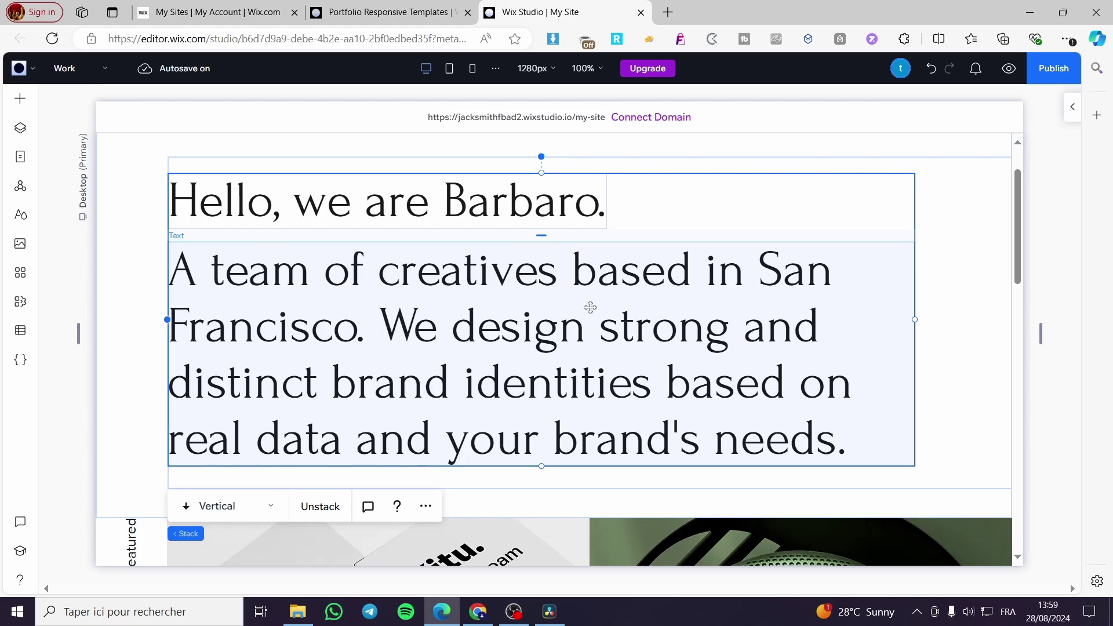
pyautogui.scroll(-6, 592, 307)
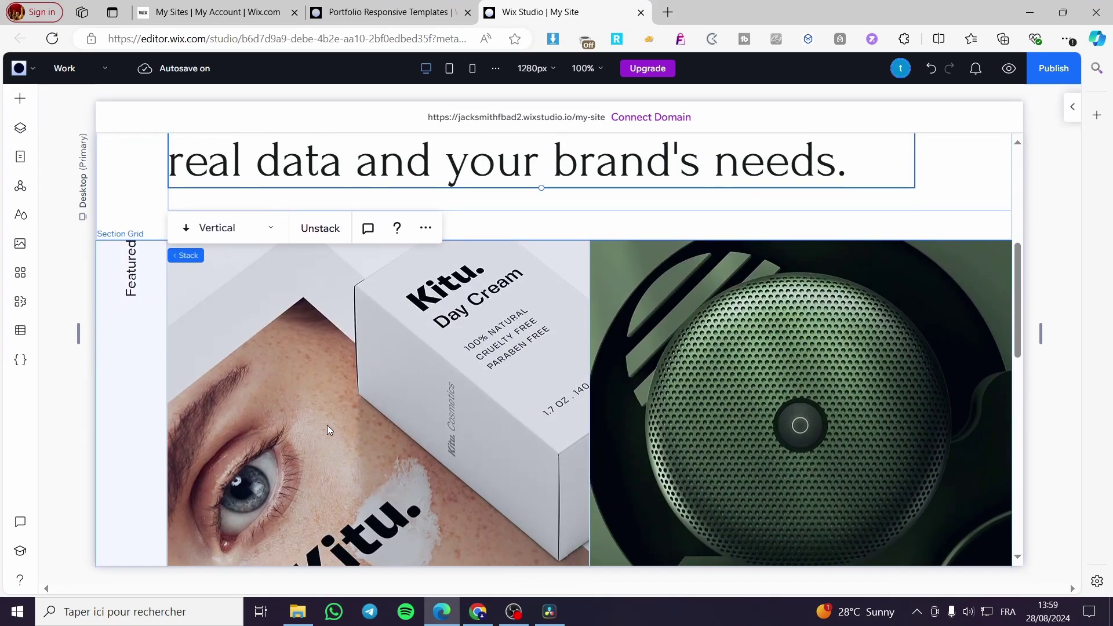
pyautogui.scroll(-1, 266, 377)
pyautogui.scroll(4, 267, 378)
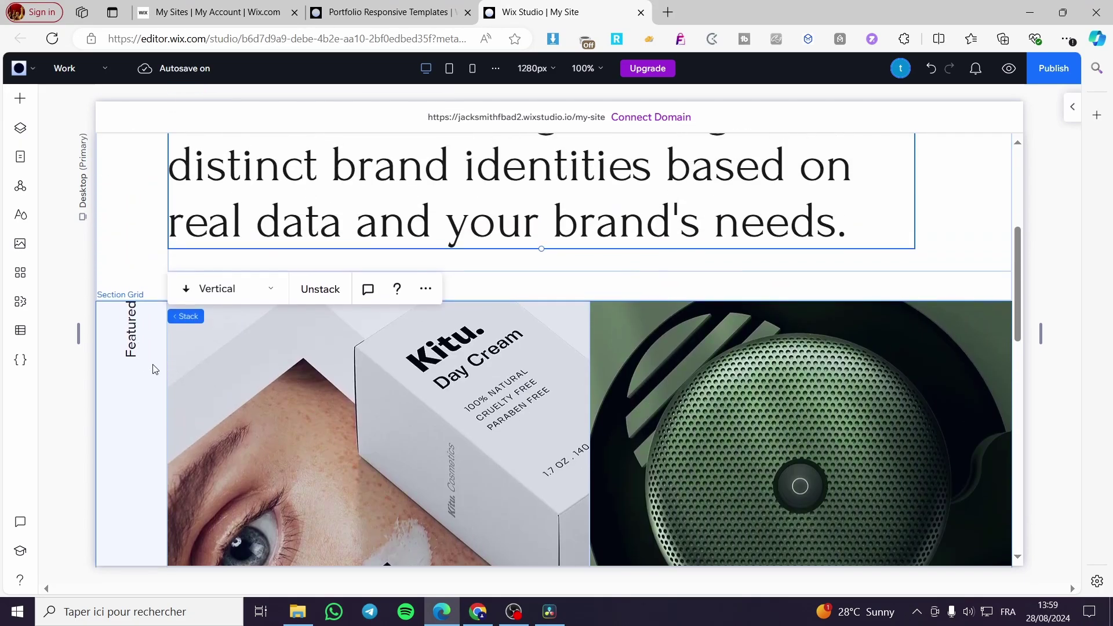
pyautogui.scroll(-4, 353, 378)
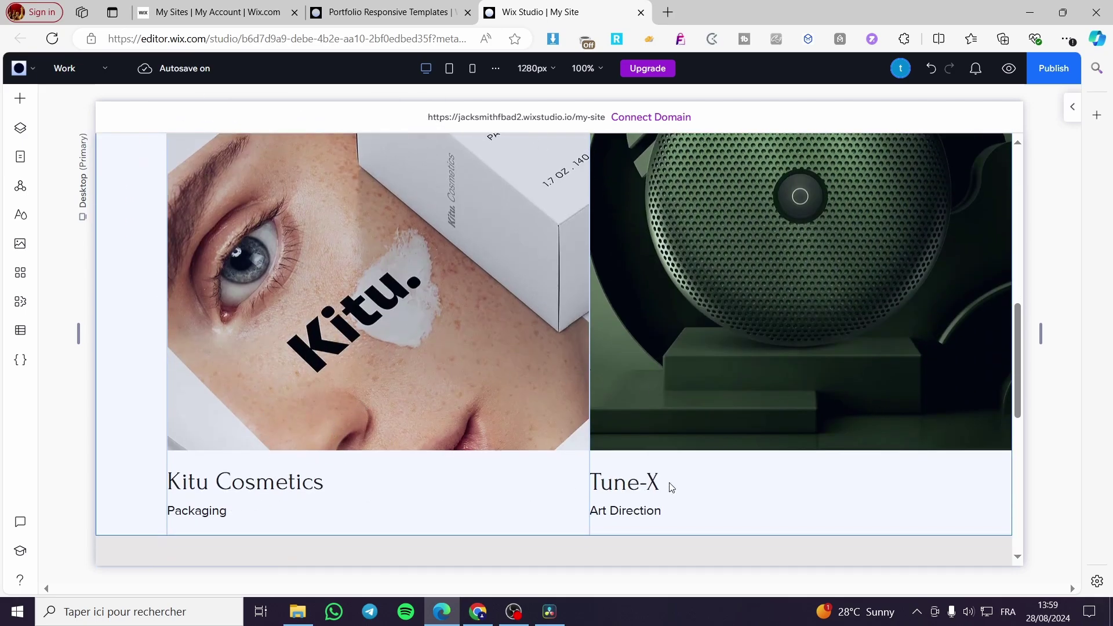
pyautogui.scroll(4, 717, 480)
pyautogui.scroll(-4, 717, 480)
pyautogui.scroll(1, 507, 468)
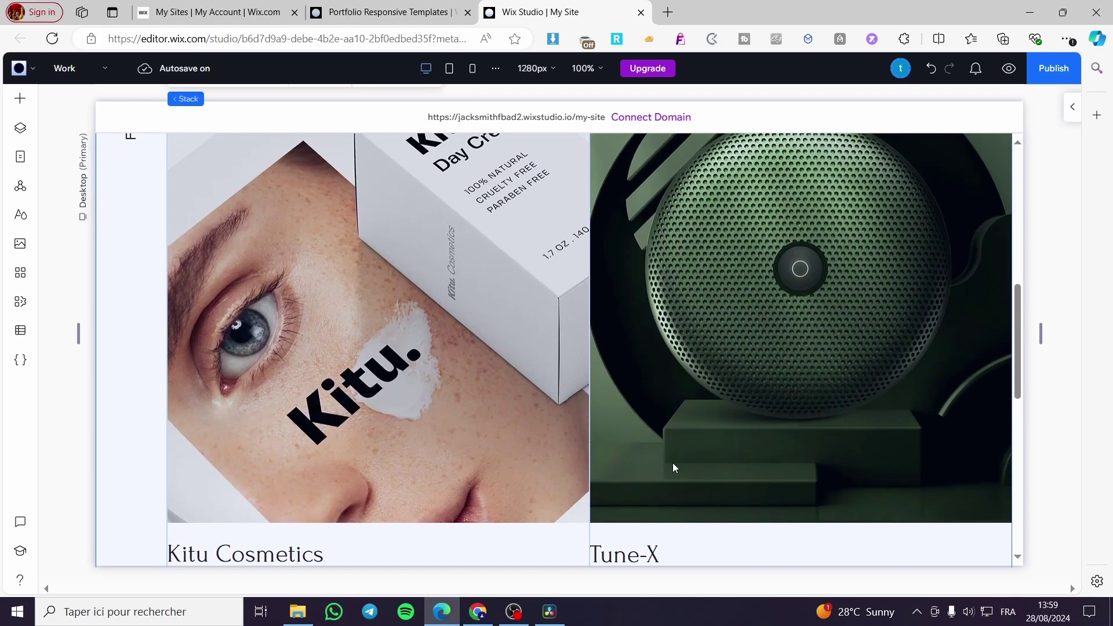
pyautogui.scroll(-3, 878, 342)
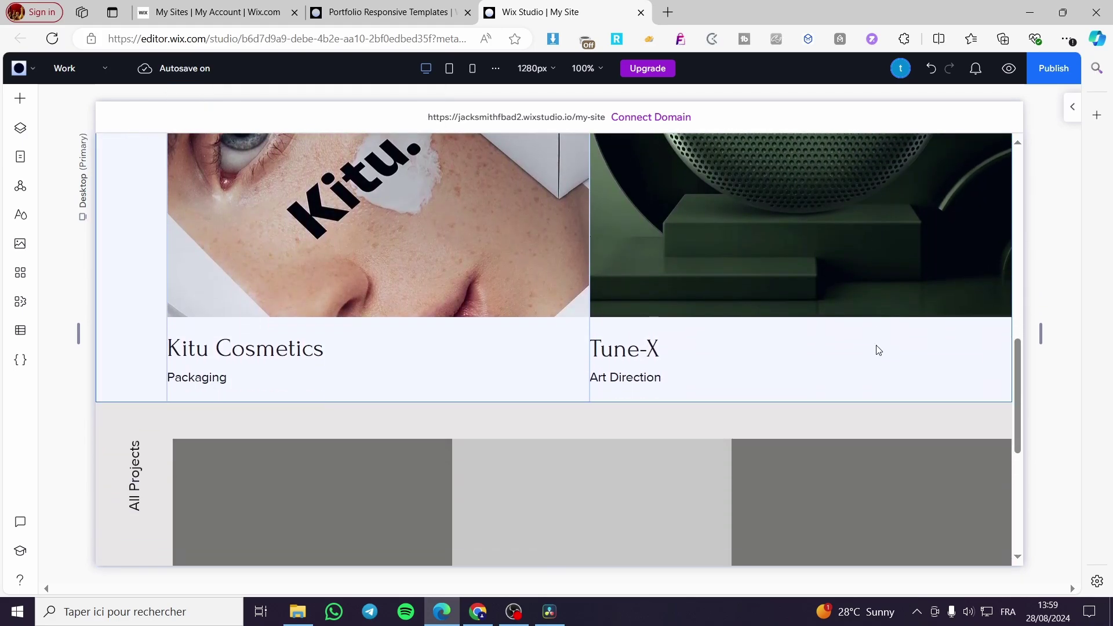
pyautogui.scroll(-1, 524, 307)
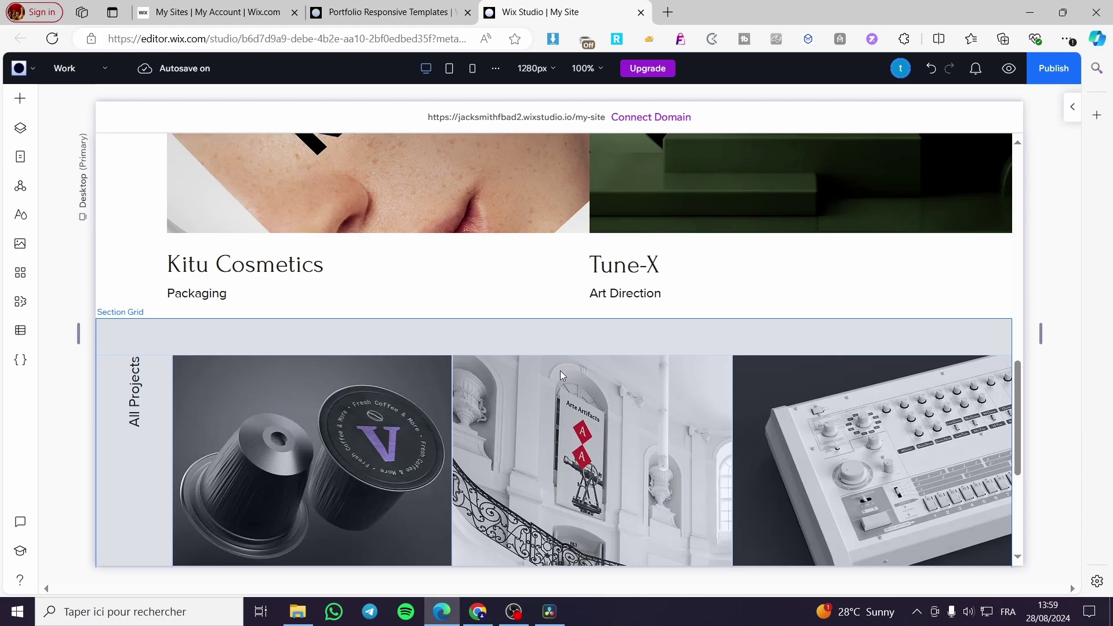
pyautogui.scroll(-3, 560, 374)
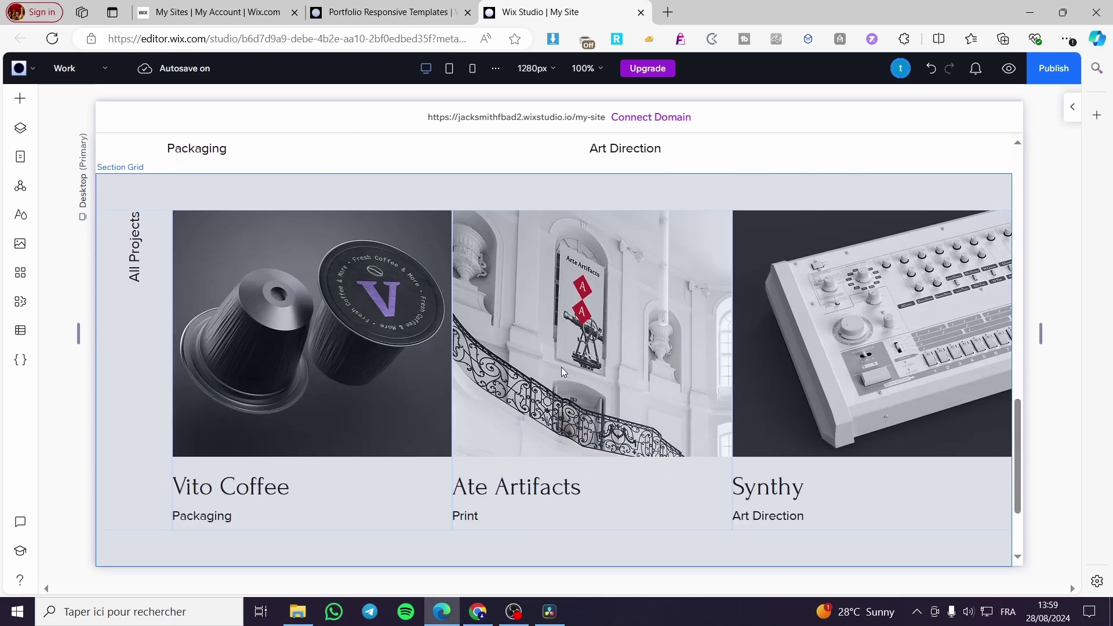
pyautogui.scroll(-3, 561, 367)
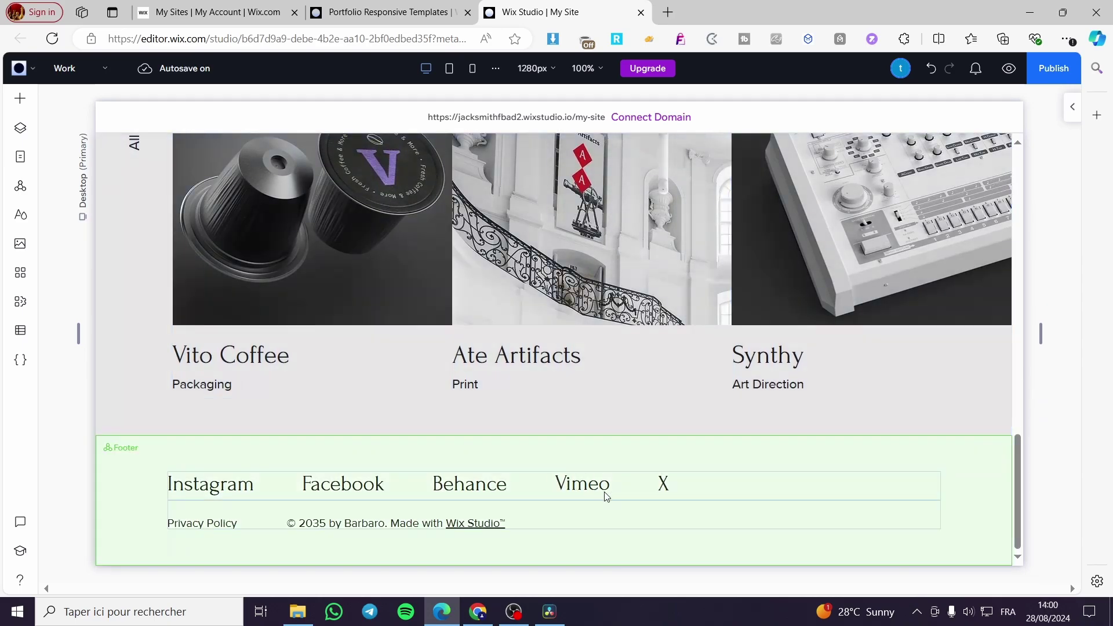
pyautogui.scroll(10, 586, 513)
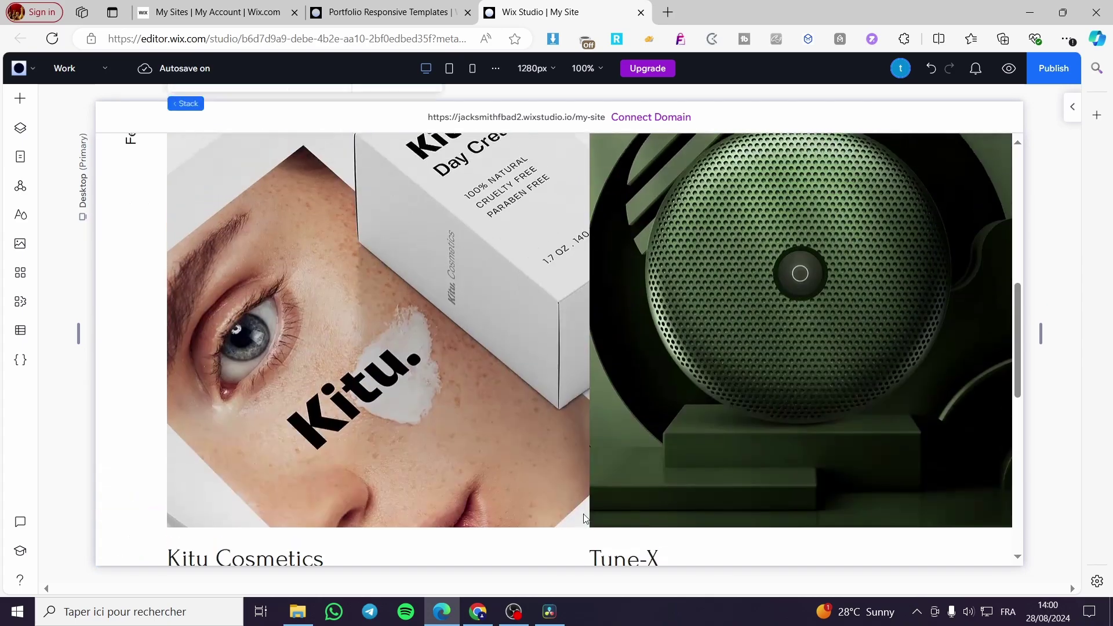
# Select the hero section grid and add a blank section between it and Featured
pyautogui.scroll(-2, 583, 477)
pyautogui.scroll(-1, 583, 477)
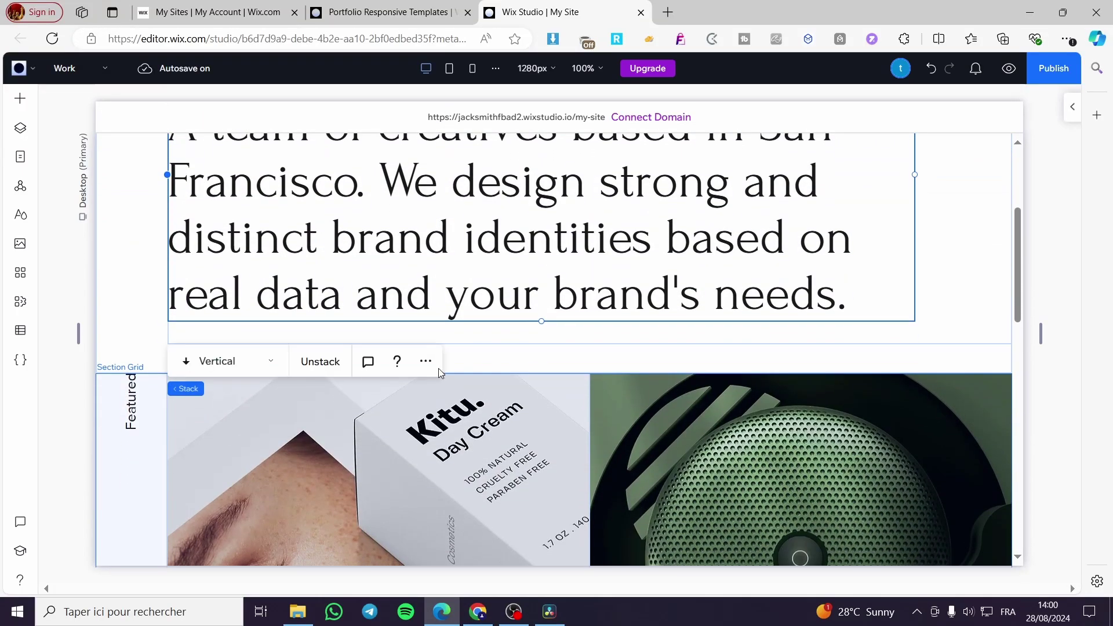
pyautogui.click(577, 370)
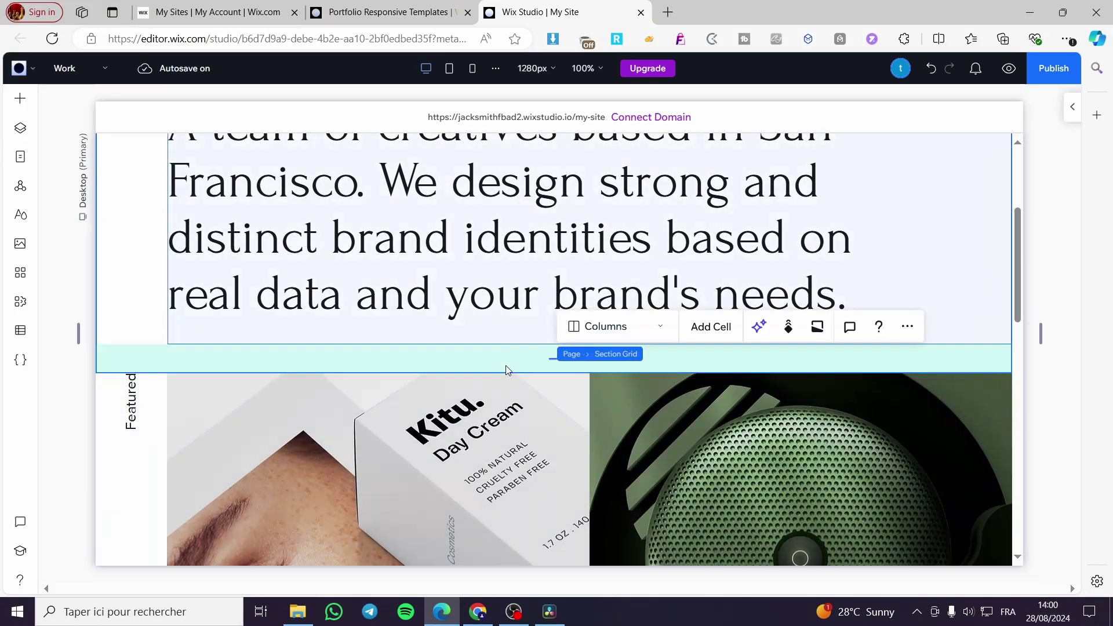
pyautogui.moveTo(515, 353)
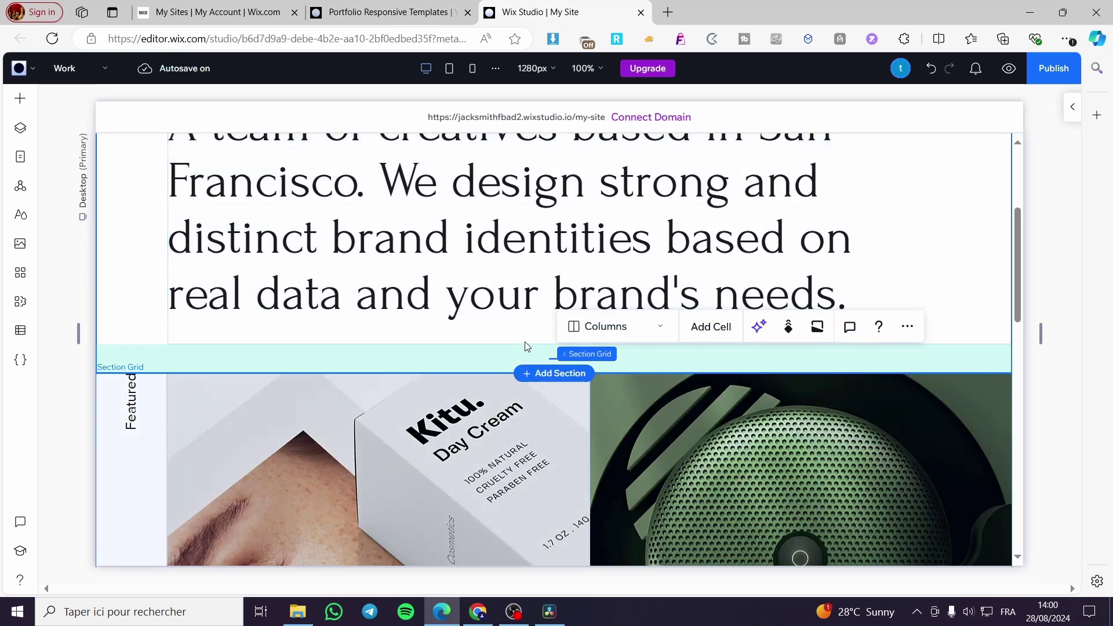
pyautogui.moveTo(534, 379)
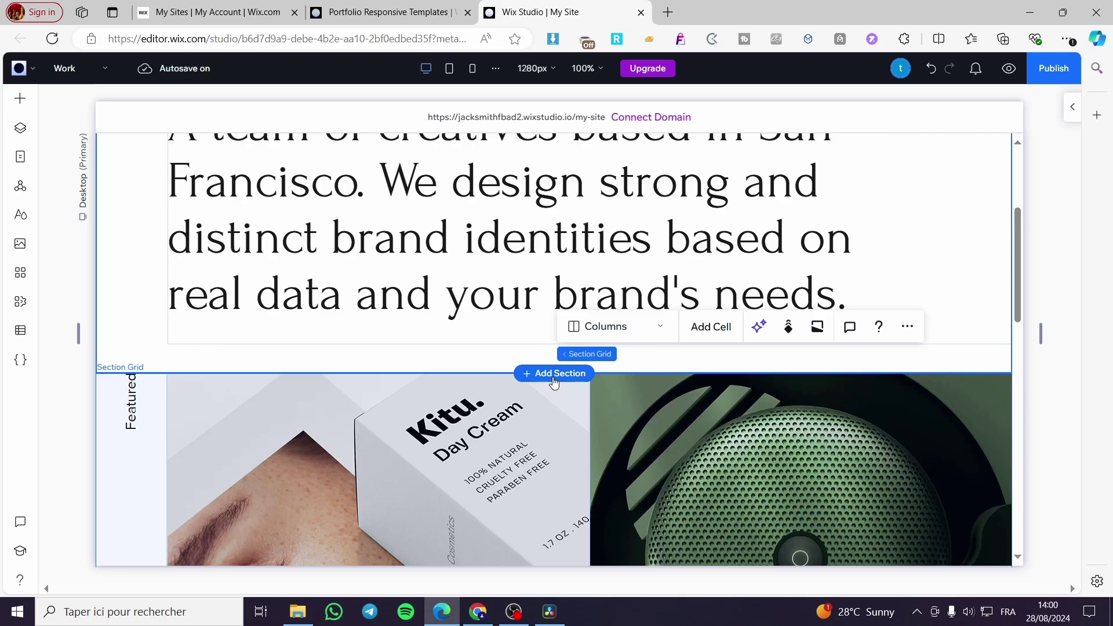
pyautogui.click(554, 375)
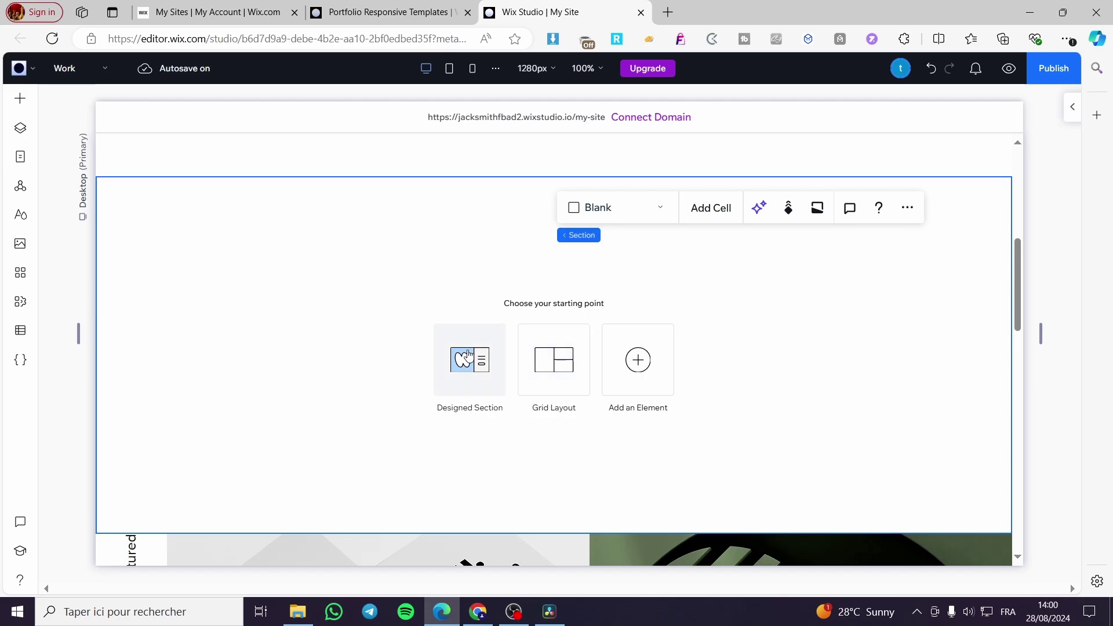
# Start the new section from a Designed Section and browse the Projects templates for Latest Projects
pyautogui.click(469, 357)
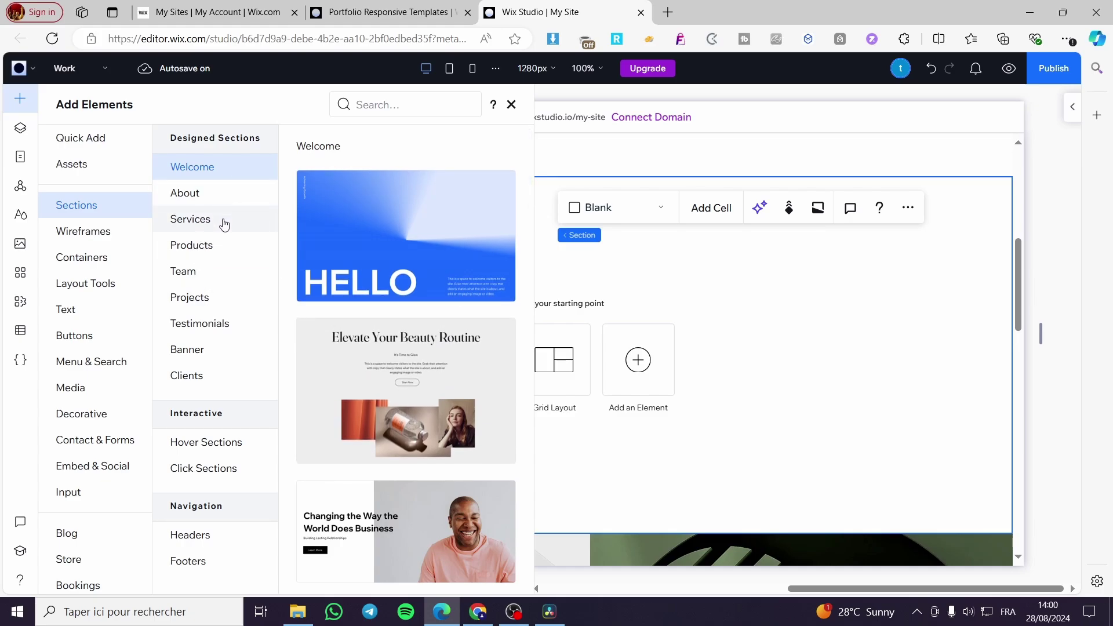
pyautogui.click(226, 298)
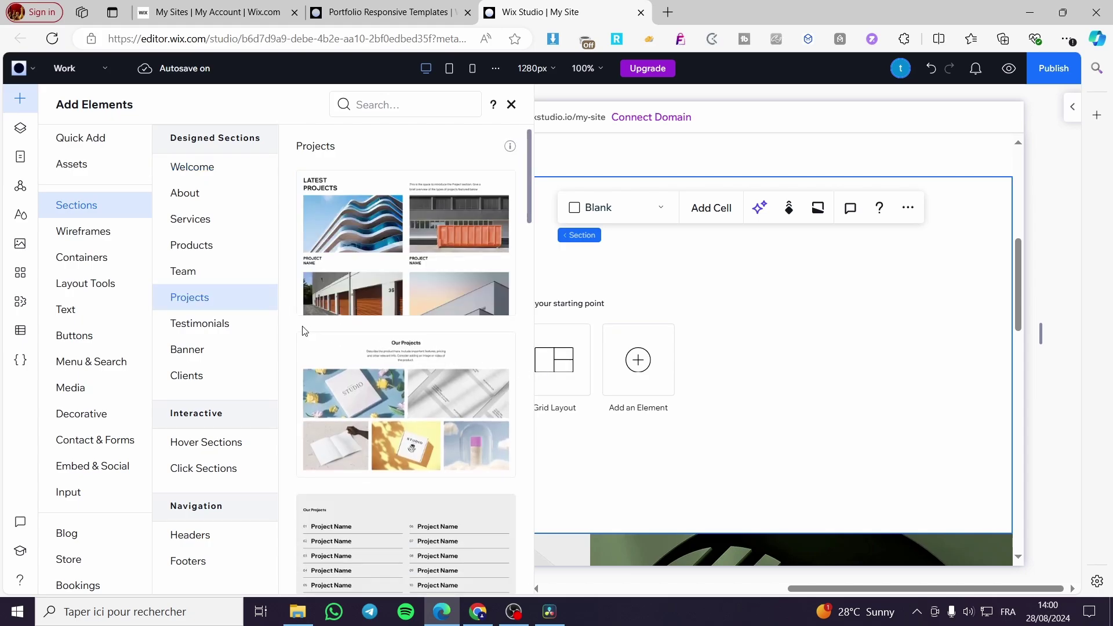
pyautogui.scroll(-10, 428, 281)
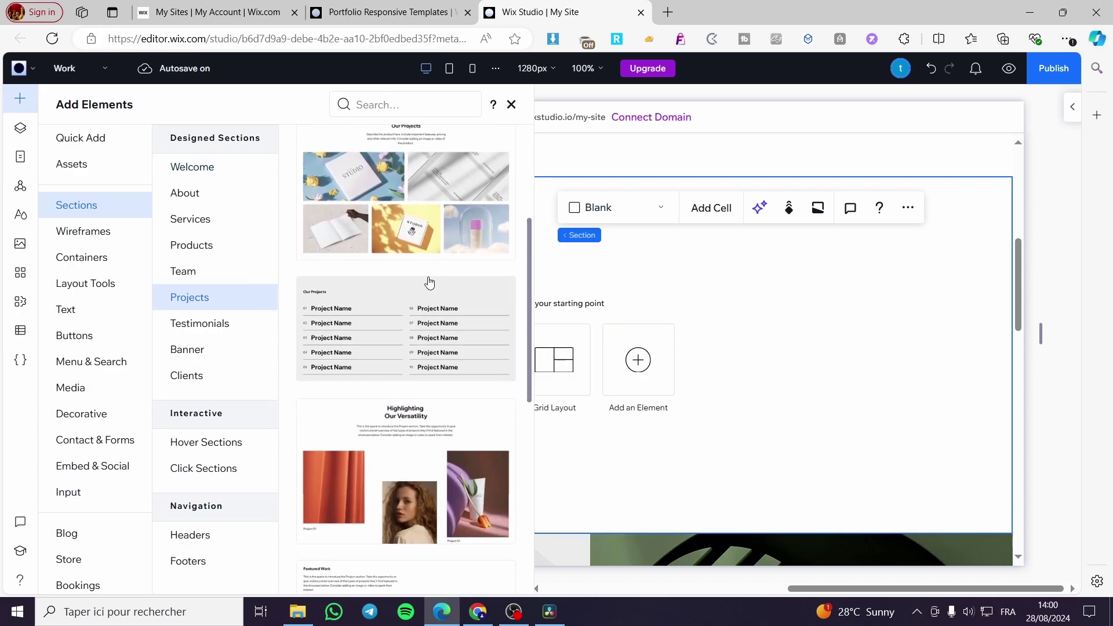
pyautogui.scroll(-5, 463, 348)
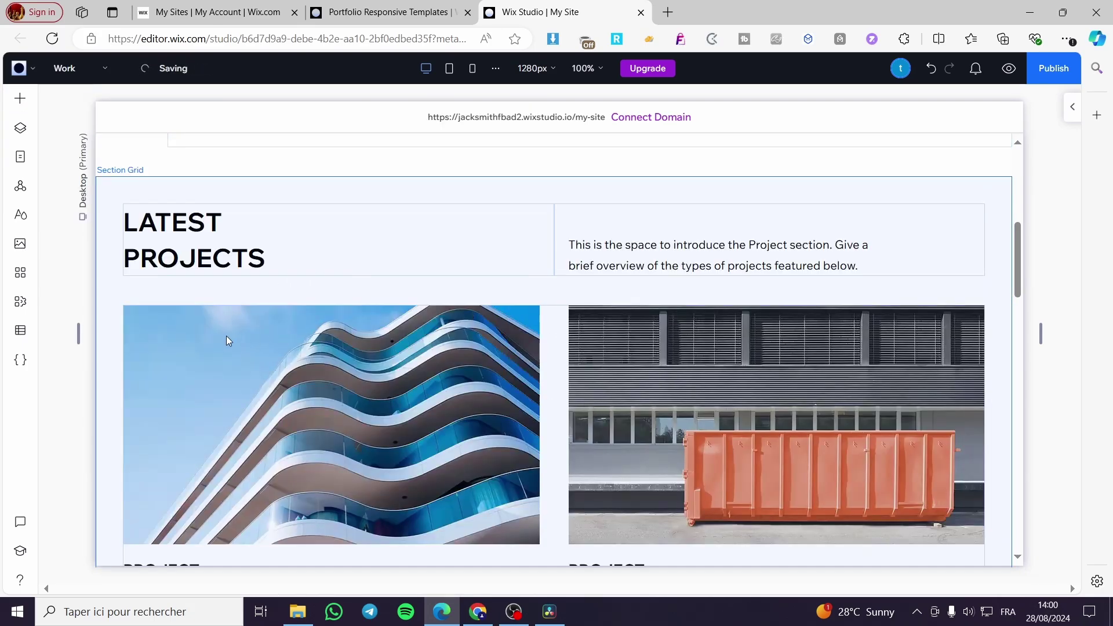
# Select the Latest Projects repeater and switch its layout to List
pyautogui.scroll(-1, 266, 250)
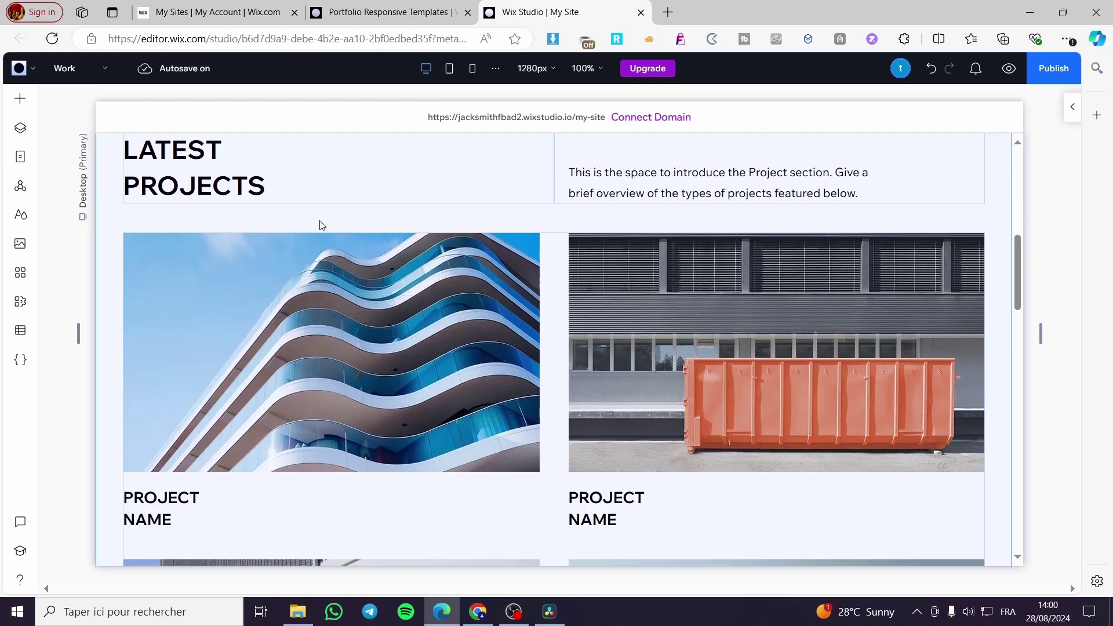
pyautogui.scroll(-9, 756, 292)
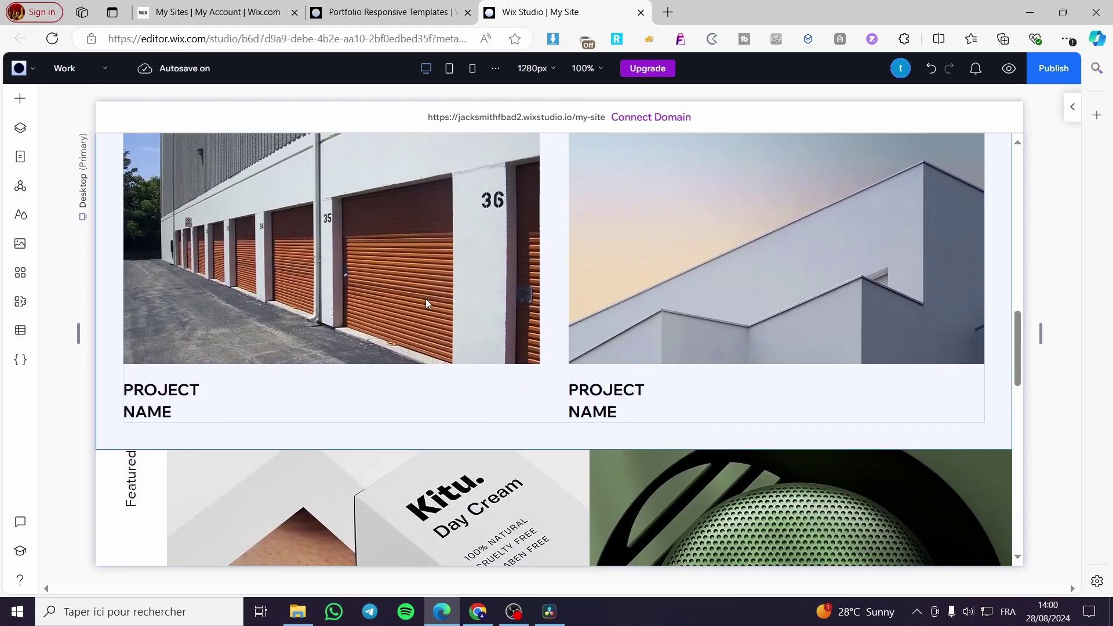
pyautogui.scroll(15, 404, 387)
pyautogui.scroll(-7, 441, 371)
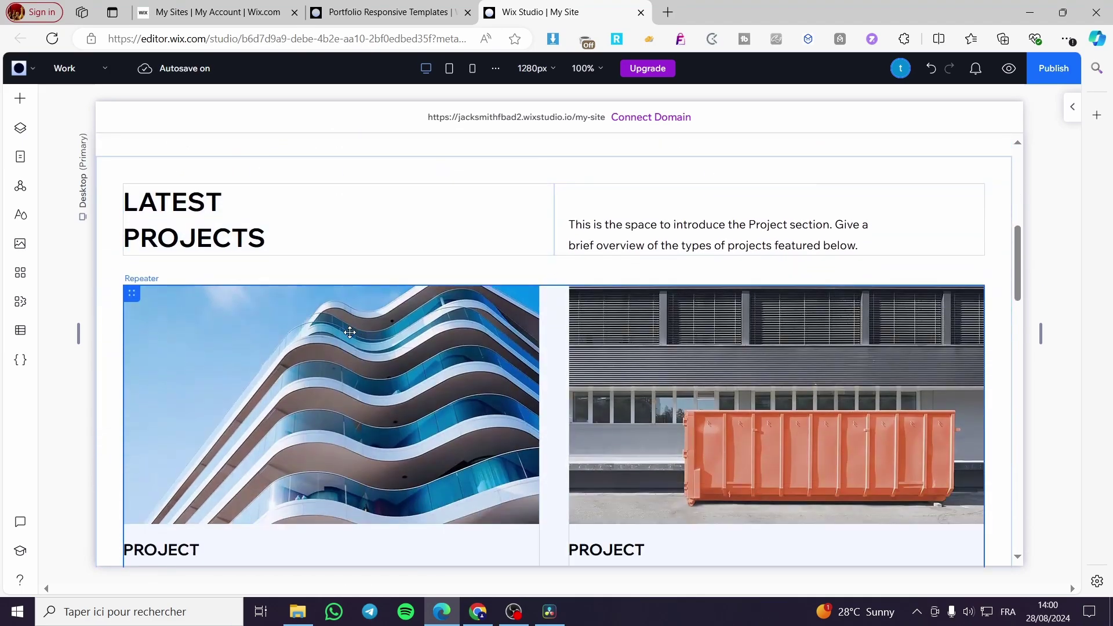
pyautogui.click(498, 317)
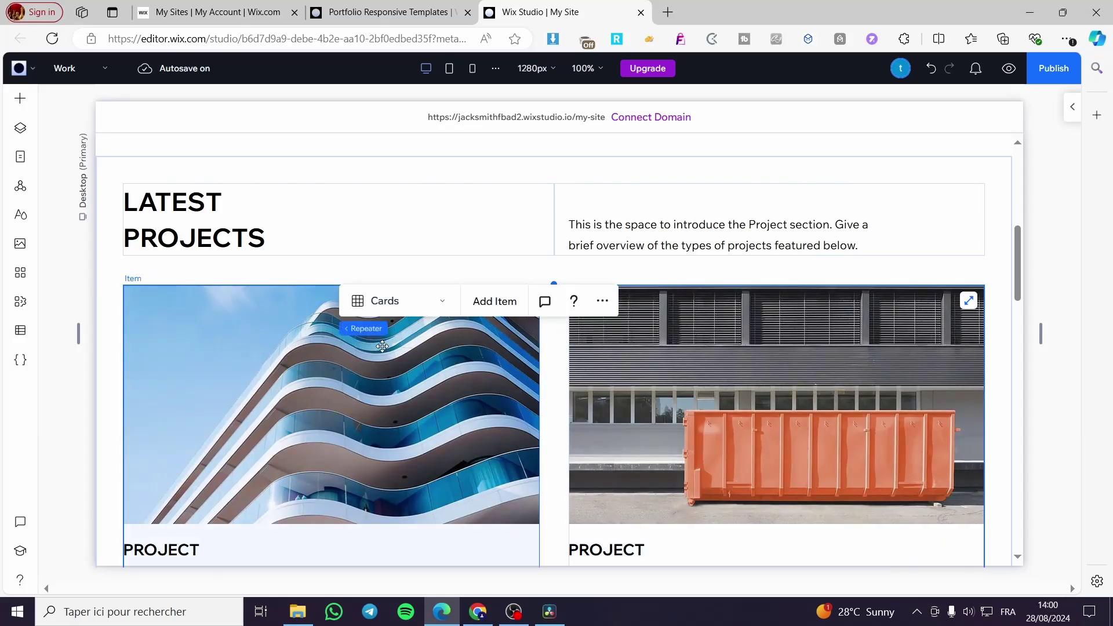
pyautogui.click(441, 303)
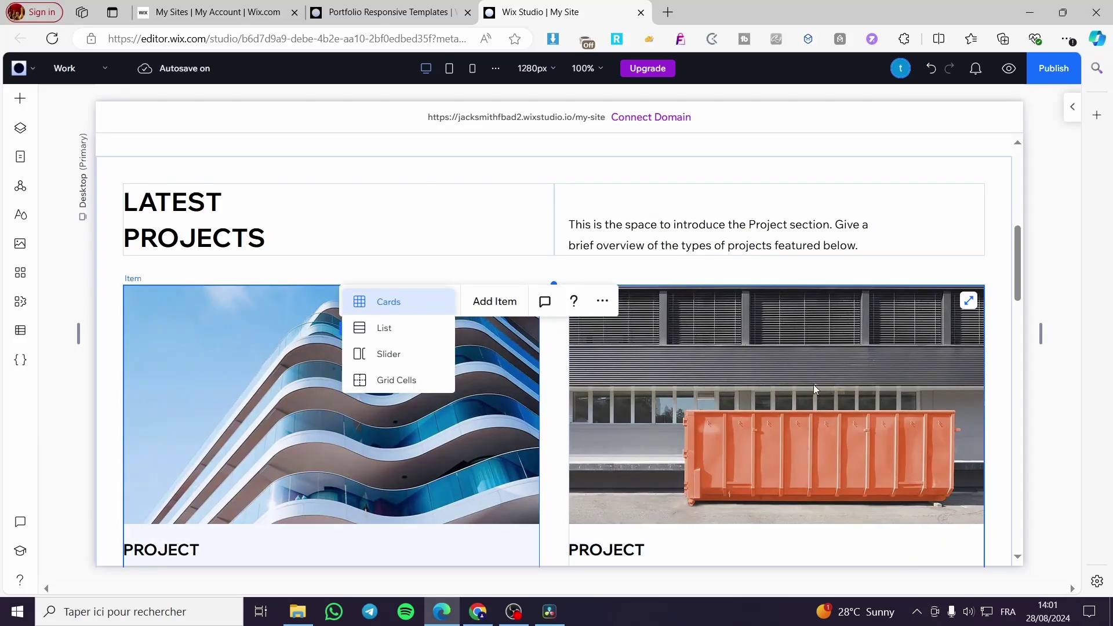
pyautogui.click(608, 373)
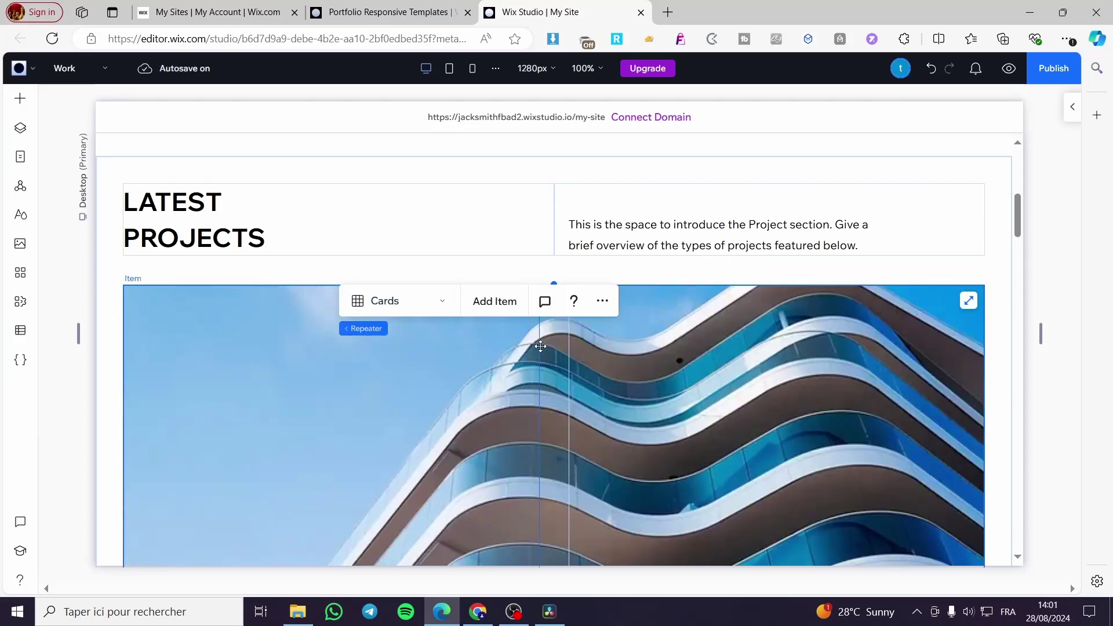
pyautogui.scroll(-3, 389, 297)
pyautogui.click(444, 159)
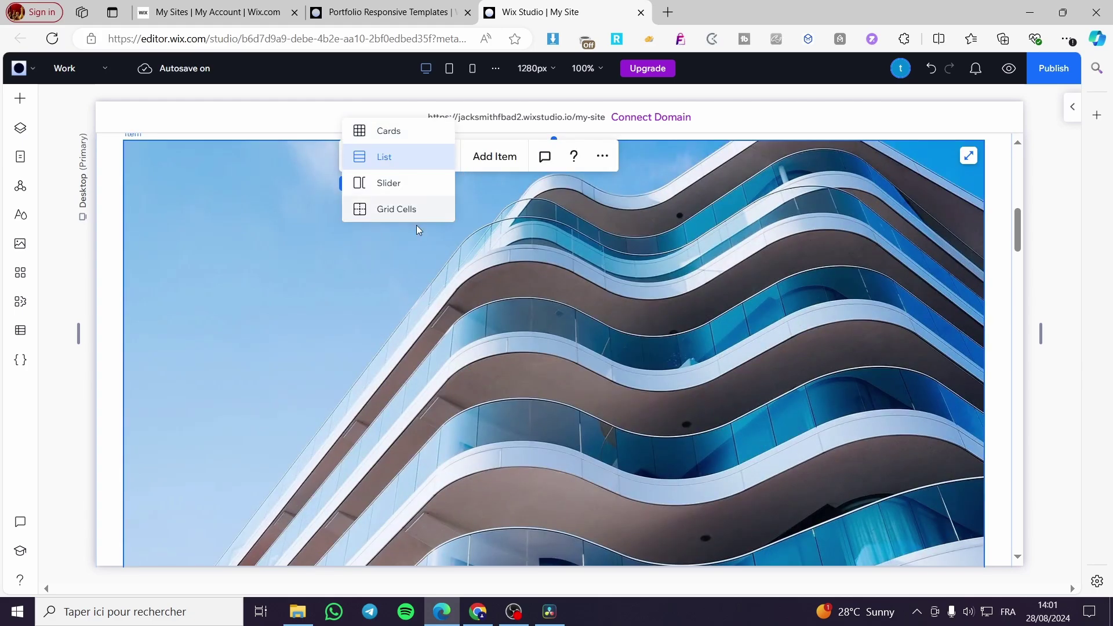
pyautogui.click(719, 360)
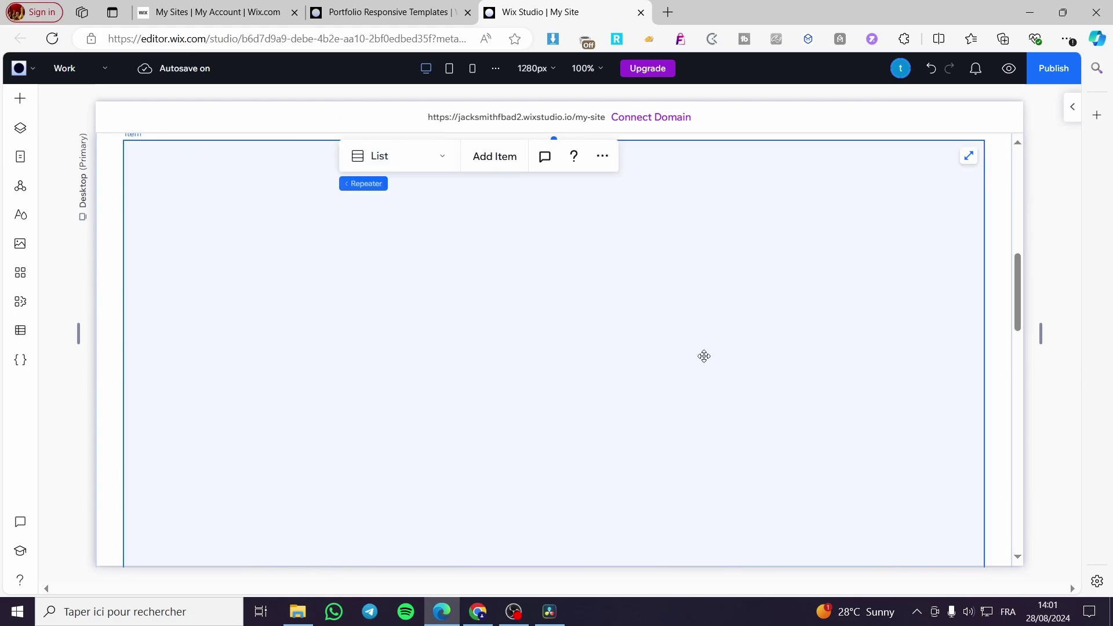
# Switch the projects repeater back to the Cards layout
pyautogui.scroll(-2, 638, 335)
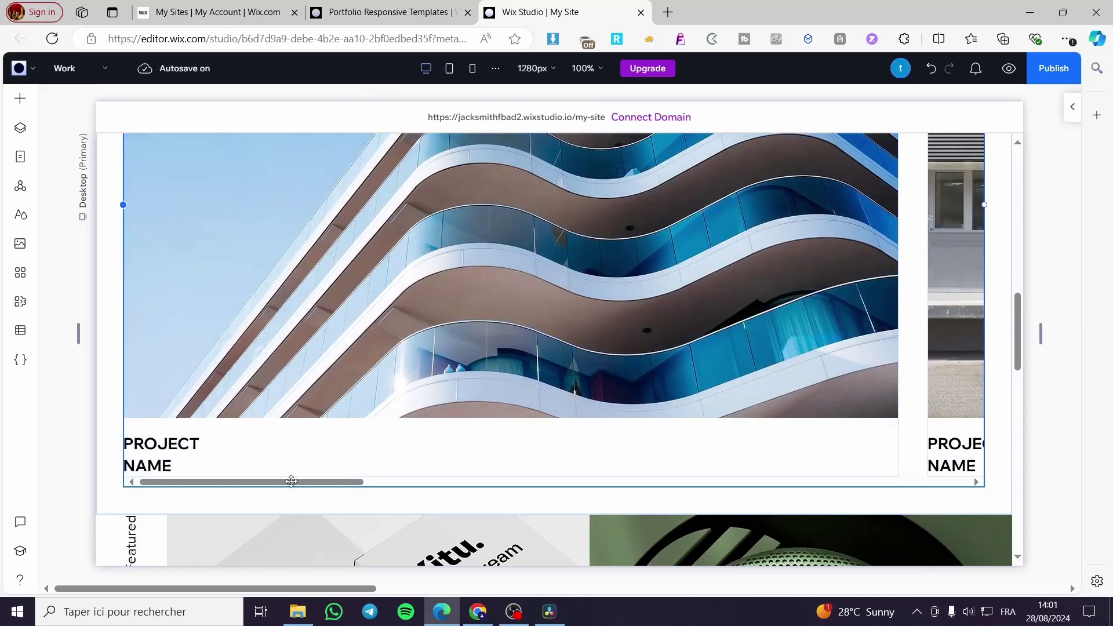
pyautogui.moveTo(291, 482)
pyautogui.mouseDown()
pyautogui.moveTo(362, 481)
pyautogui.moveTo(281, 480)
pyautogui.moveTo(297, 480)
pyautogui.mouseUp()
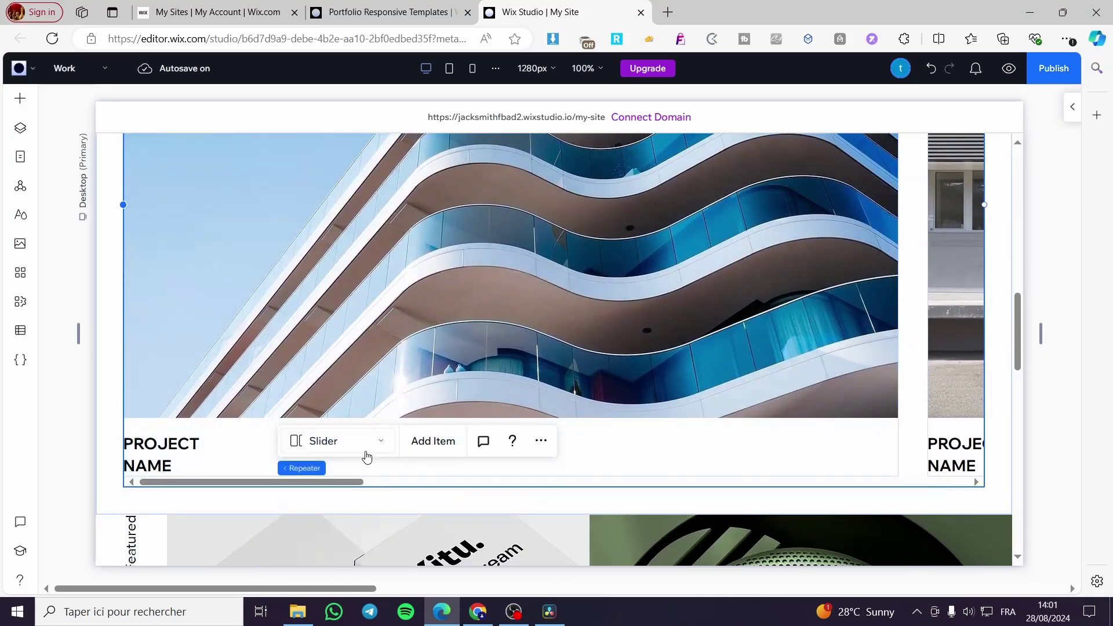
pyautogui.click(368, 451)
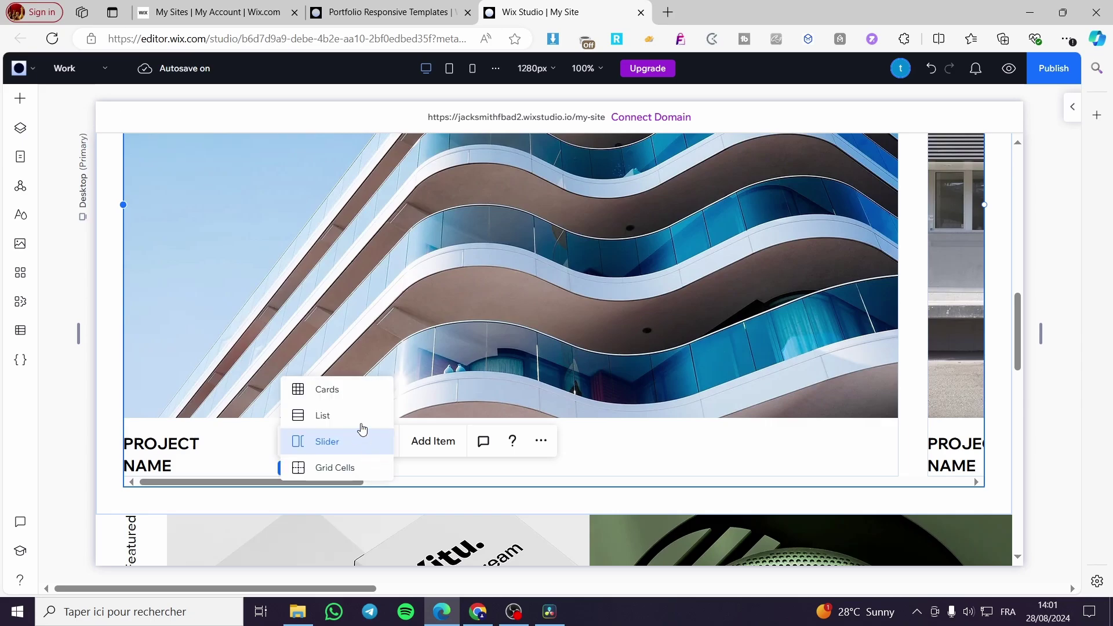
pyautogui.click(352, 390)
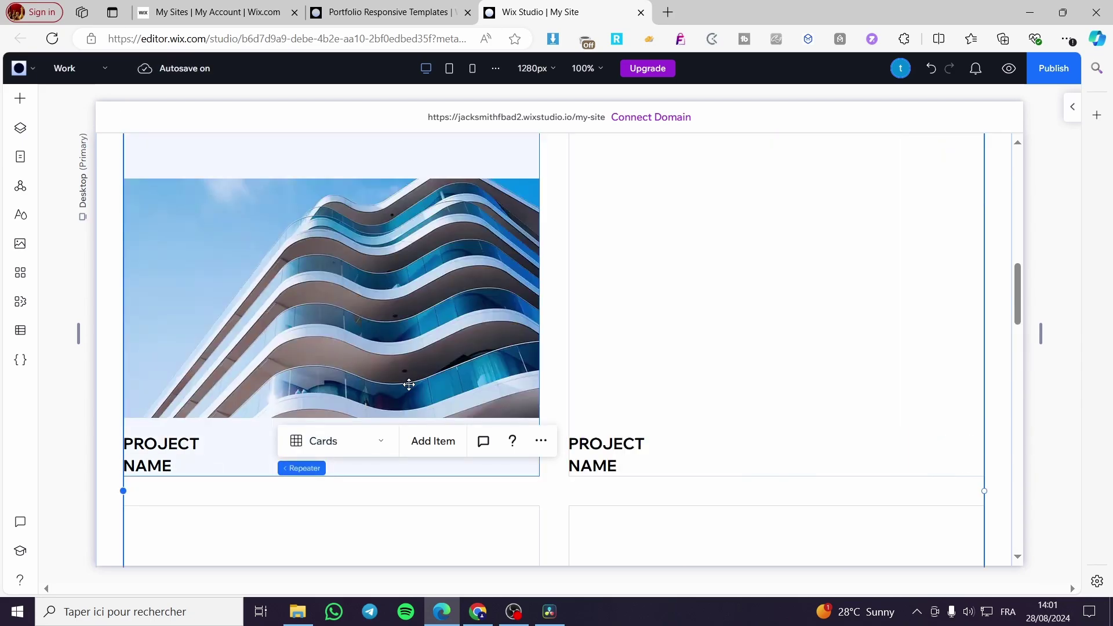
# Inspect the first card's image and group, closing the media library without changing the image
pyautogui.click(442, 355)
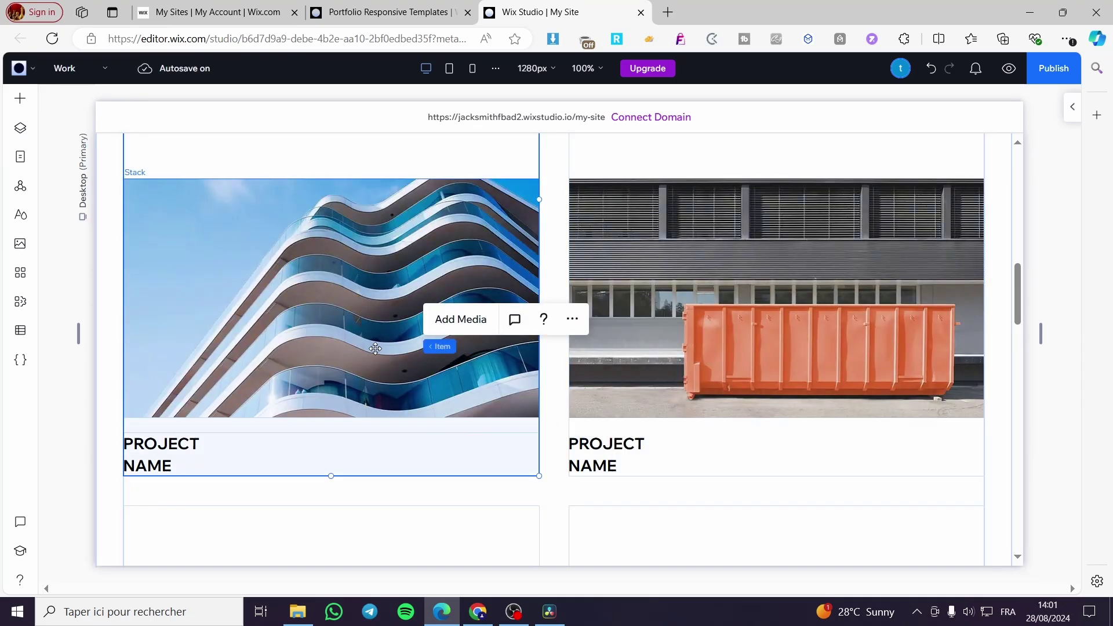
pyautogui.click(377, 319)
pyautogui.click(376, 318)
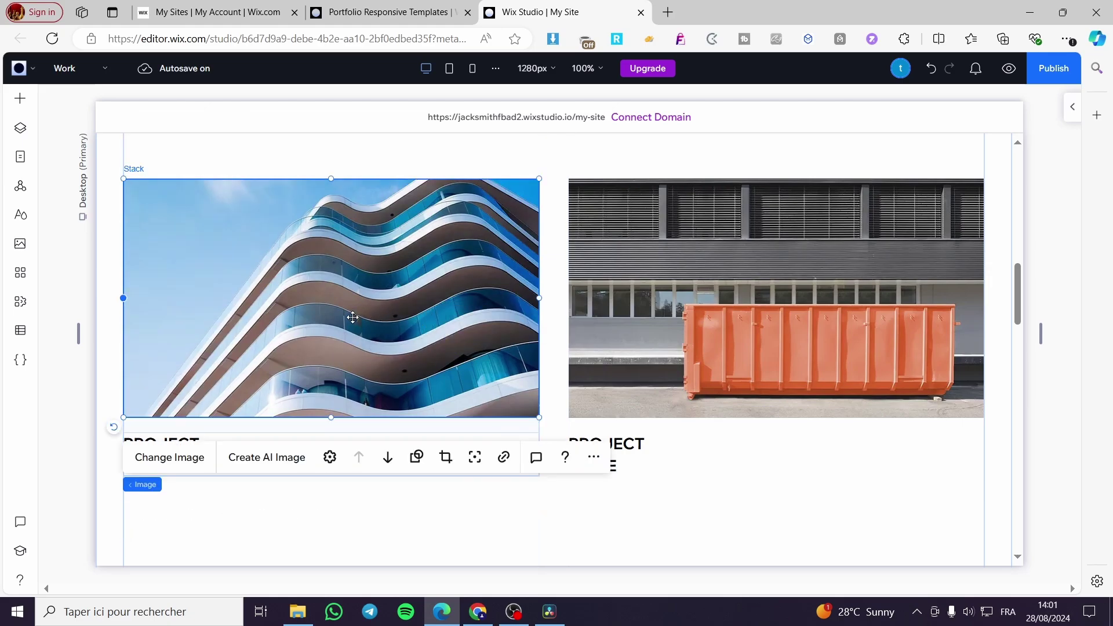
pyautogui.click(708, 269)
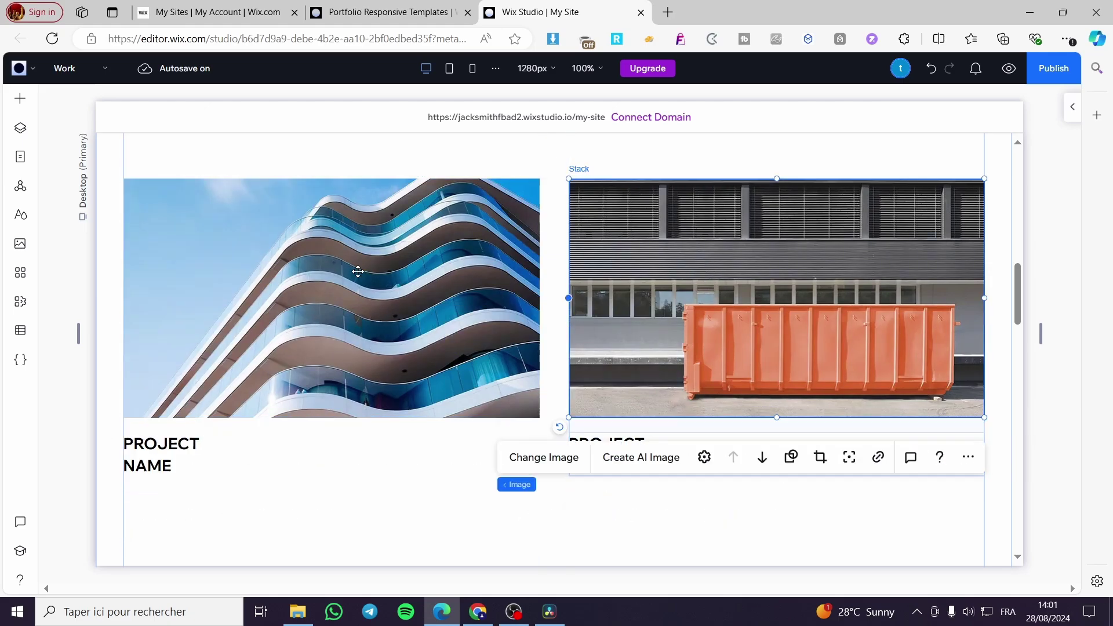
pyautogui.scroll(-1, 397, 307)
pyautogui.click(357, 331)
pyautogui.click(331, 260)
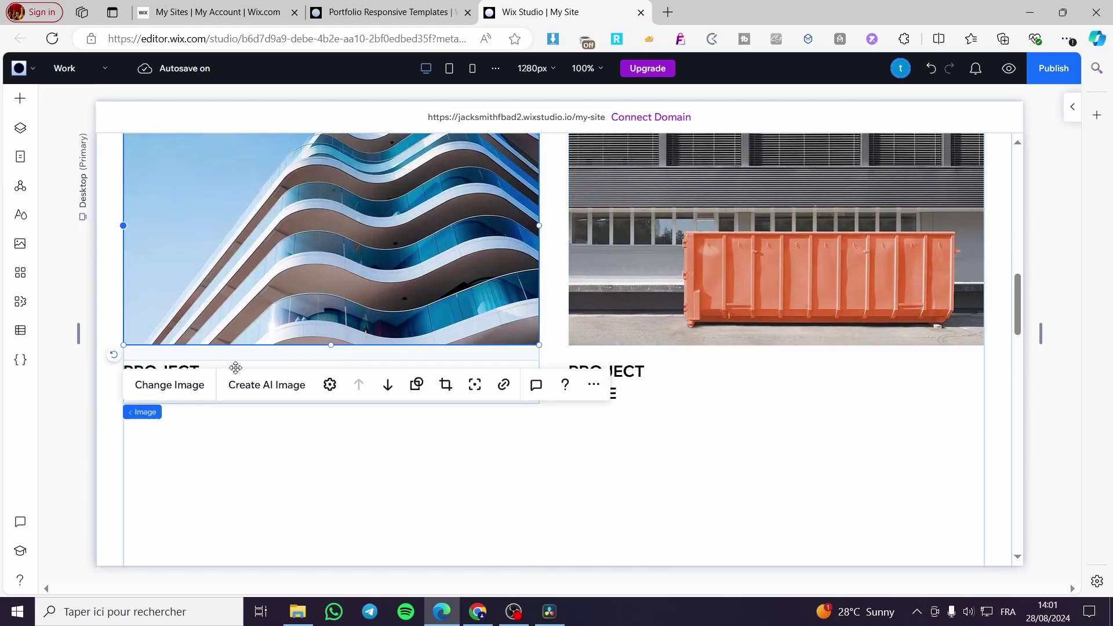
pyautogui.click(191, 391)
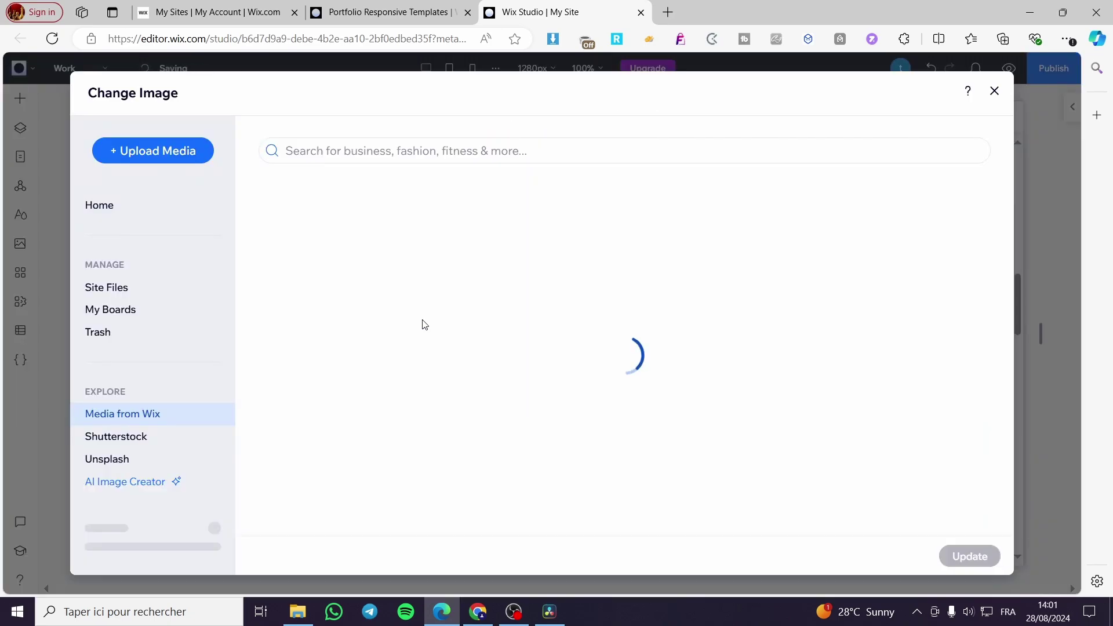
pyautogui.click(994, 91)
pyautogui.click(308, 424)
pyautogui.click(177, 376)
# Rename the first card's title from PROJECT NAME to 'Glass Building'
pyautogui.doubleClick(176, 377)
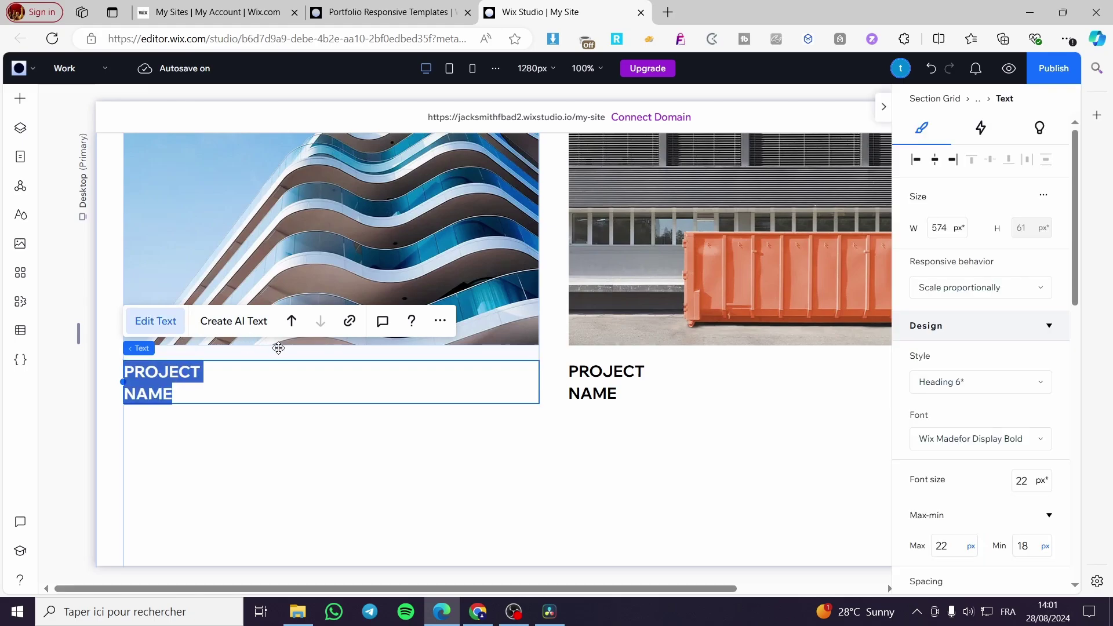
pyautogui.write('Bu')
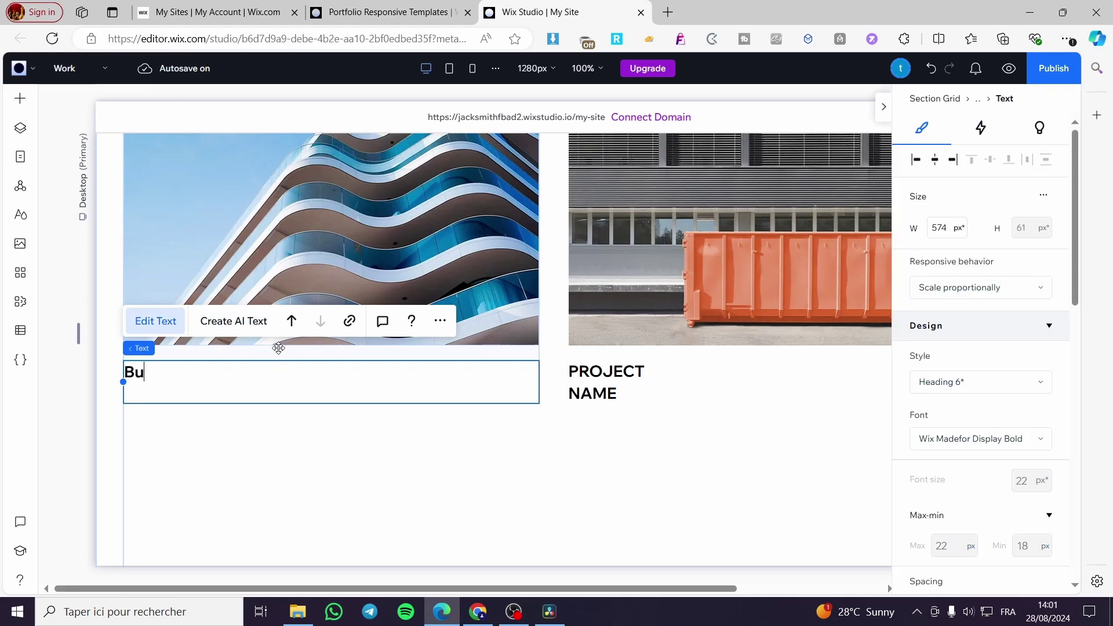
pyautogui.write('ilding')
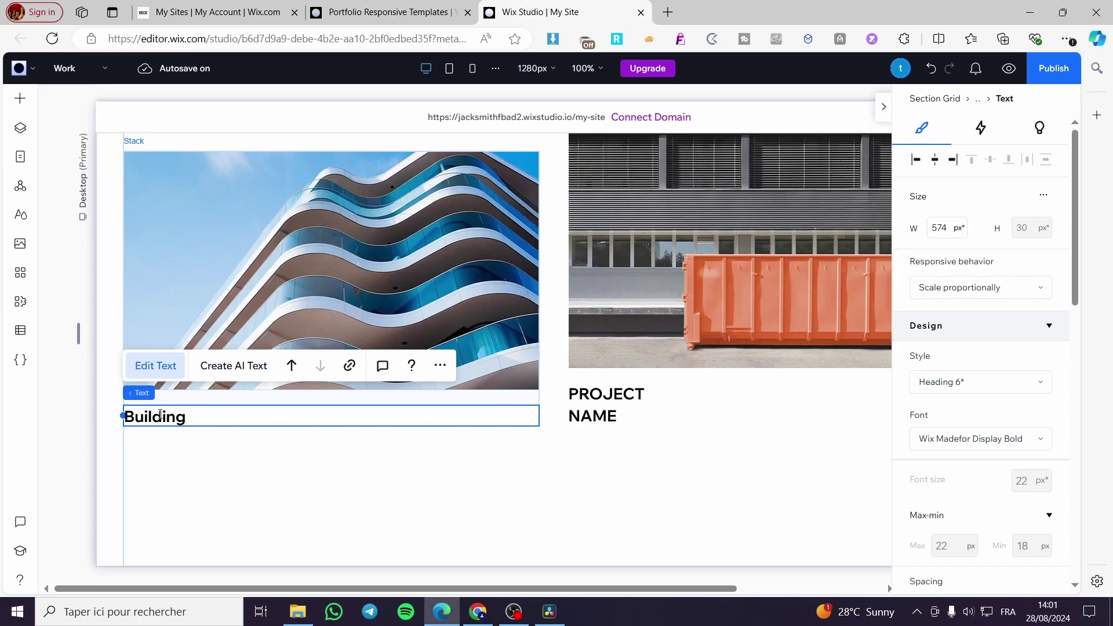
pyautogui.press('Left')
pyautogui.press('Left')
pyautogui.press('Left')
pyautogui.write('Glass')
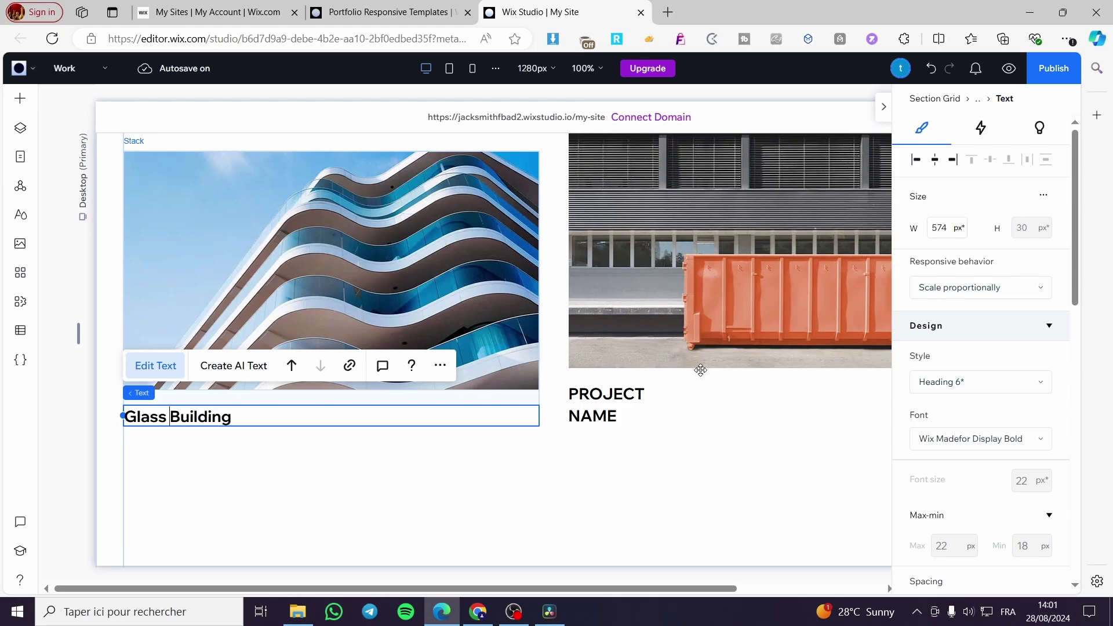
pyautogui.scroll(2, 667, 406)
# Retitle the second project card 'Metalic Container'
pyautogui.click(636, 481)
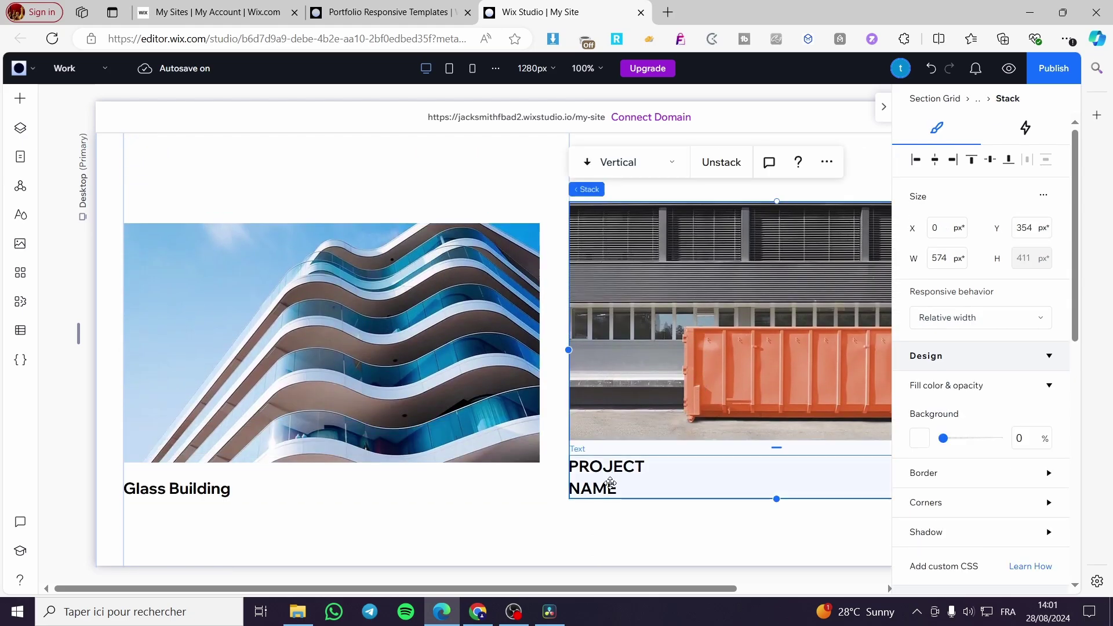
pyautogui.doubleClick(636, 486)
pyautogui.click(637, 486)
pyautogui.moveTo(636, 485); pyautogui.dragTo(572, 464)
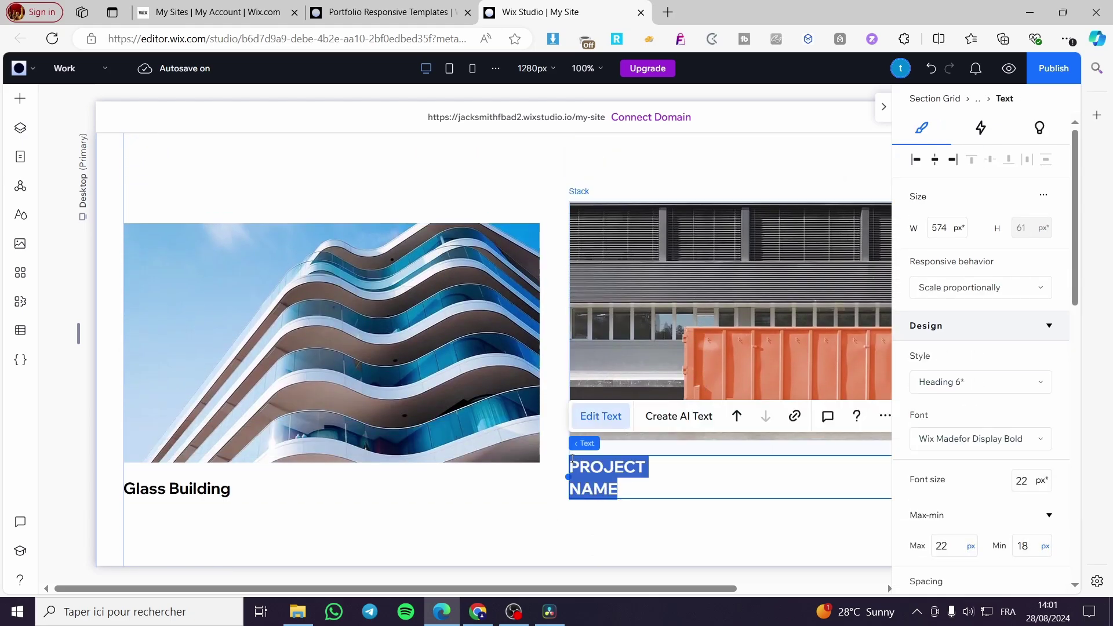
pyautogui.write('Metali')
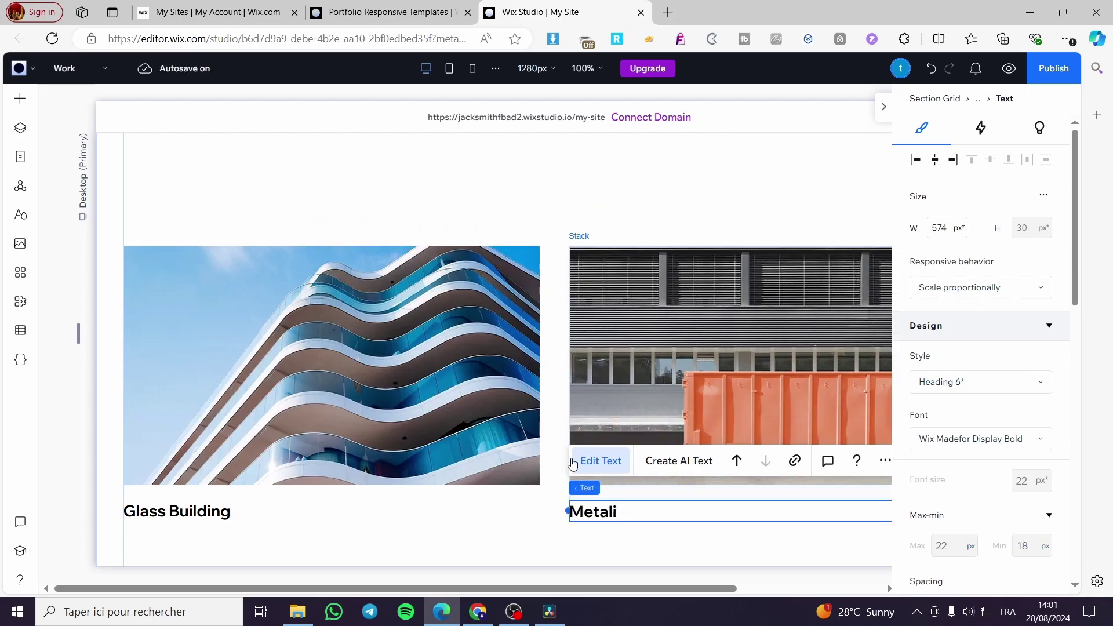
pyautogui.write('c Container')
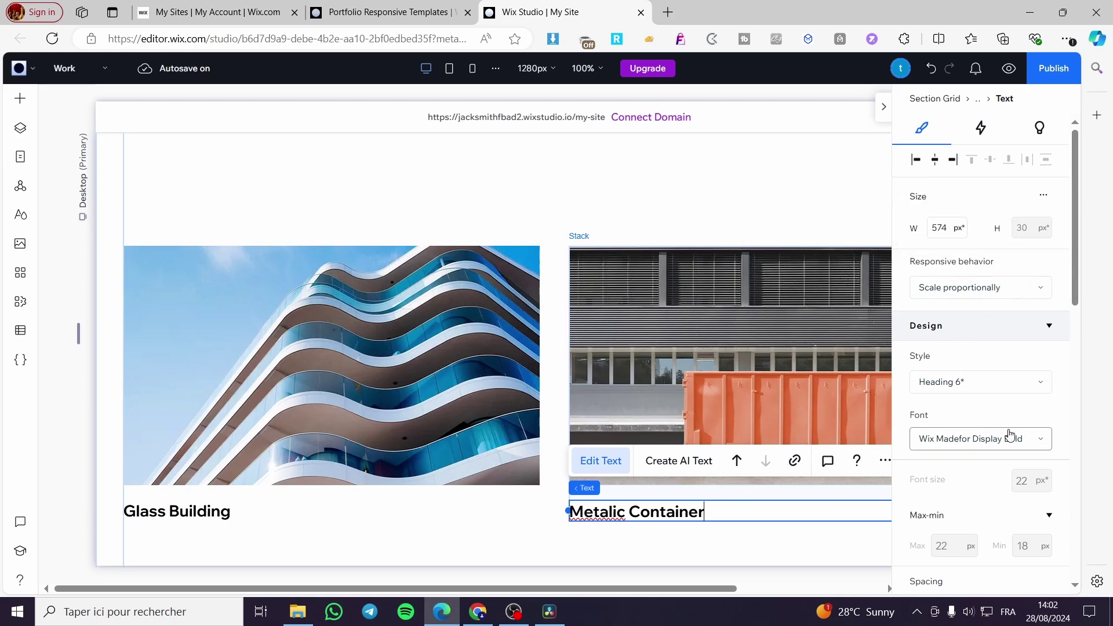
pyautogui.scroll(-4, 1009, 435)
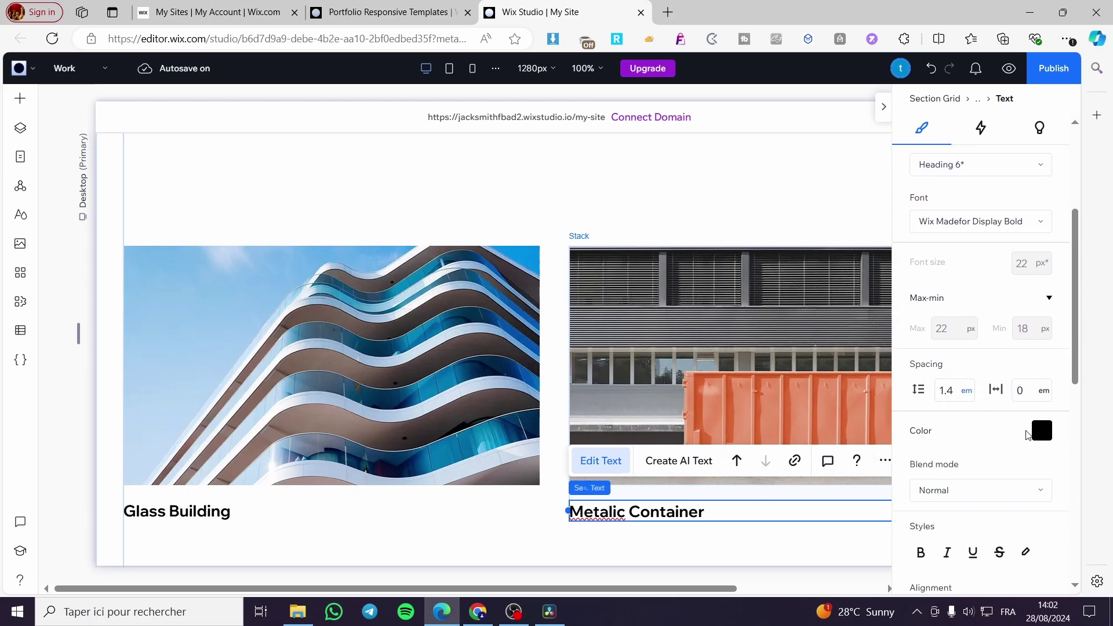
# Color the card titles purple after trying dark red and lime green
pyautogui.click(1050, 434)
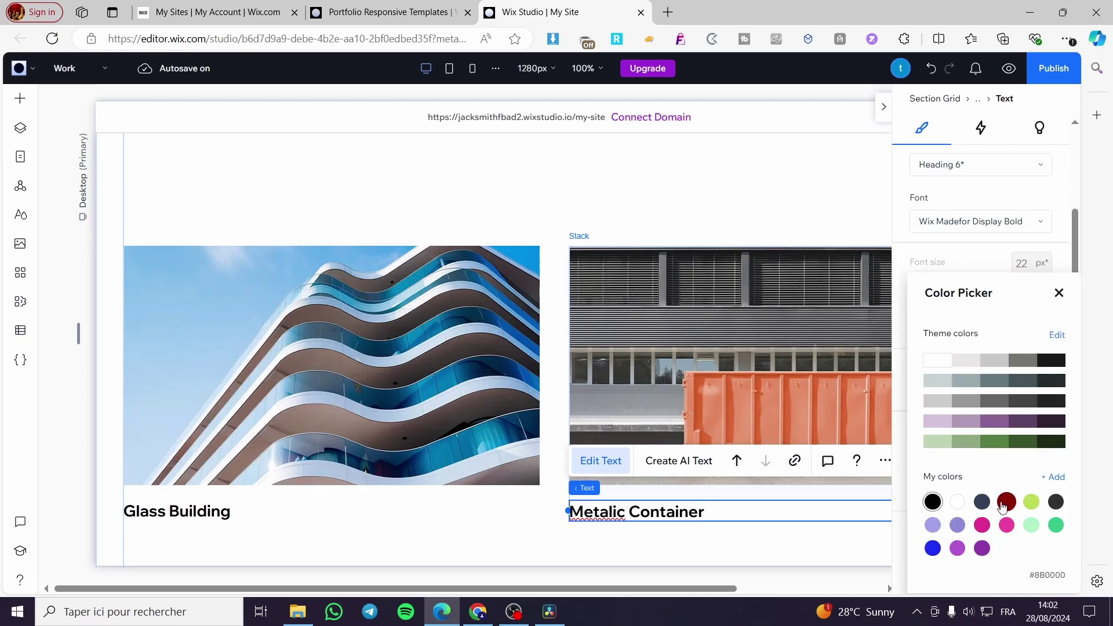
pyautogui.click(1006, 502)
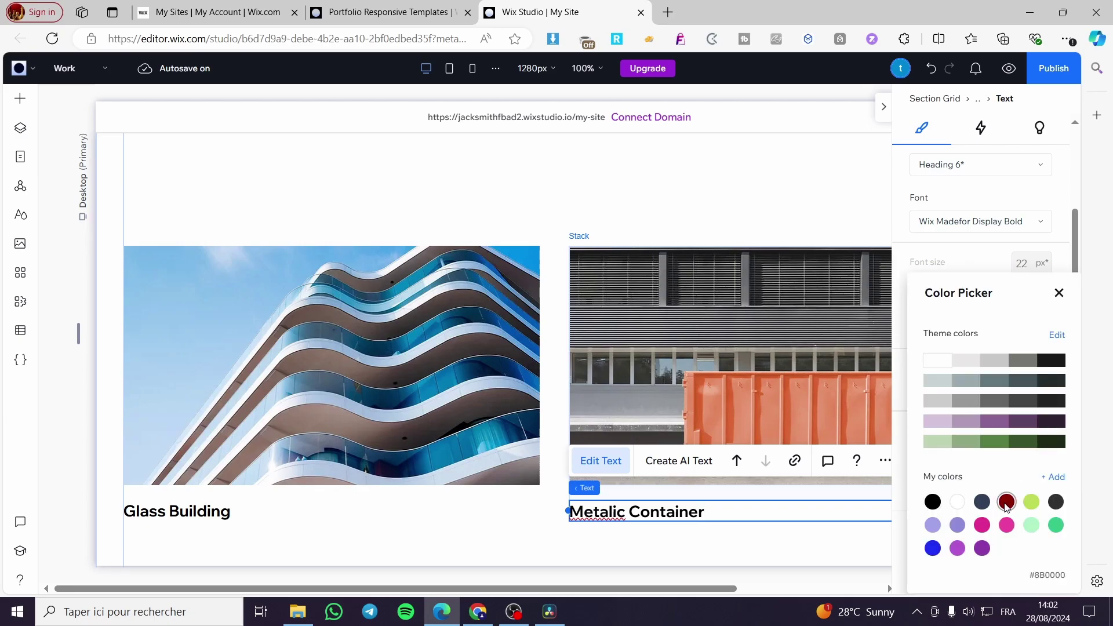
pyautogui.click(718, 514)
pyautogui.moveTo(718, 513); pyautogui.dragTo(569, 513)
pyautogui.click(1042, 435)
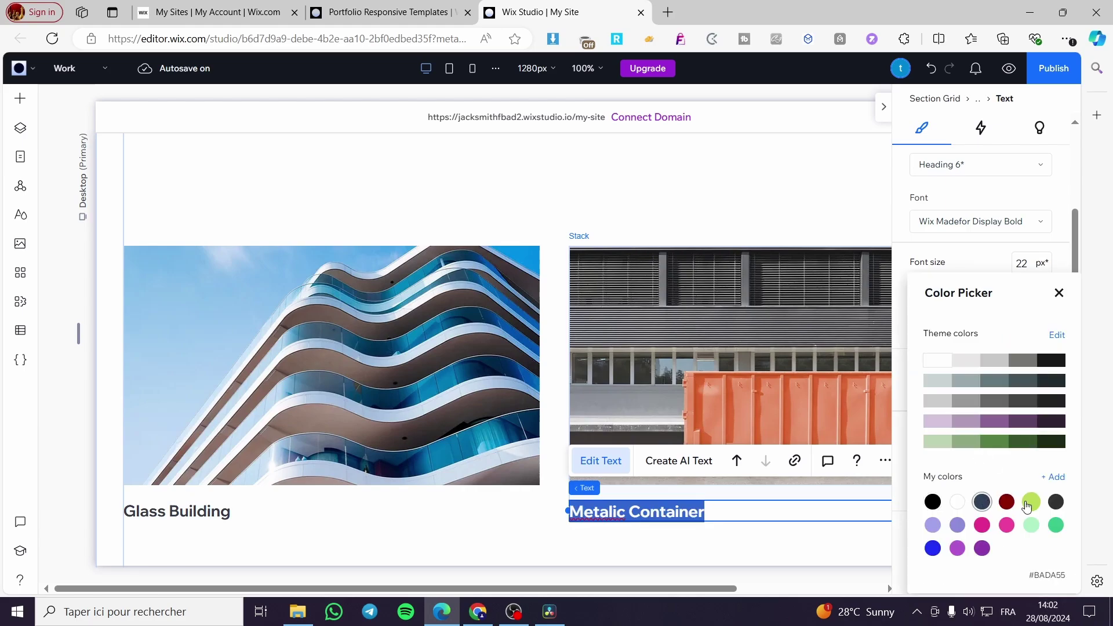
pyautogui.click(1031, 502)
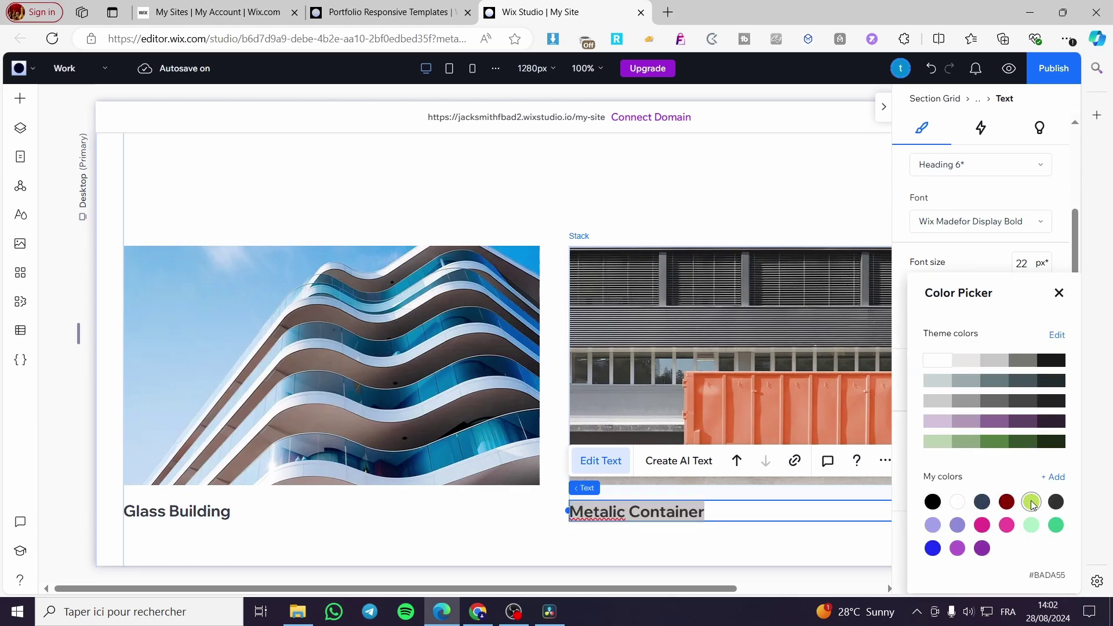
pyautogui.click(801, 514)
pyautogui.click(778, 514)
pyautogui.moveTo(720, 512); pyautogui.dragTo(570, 511)
pyautogui.click(1042, 430)
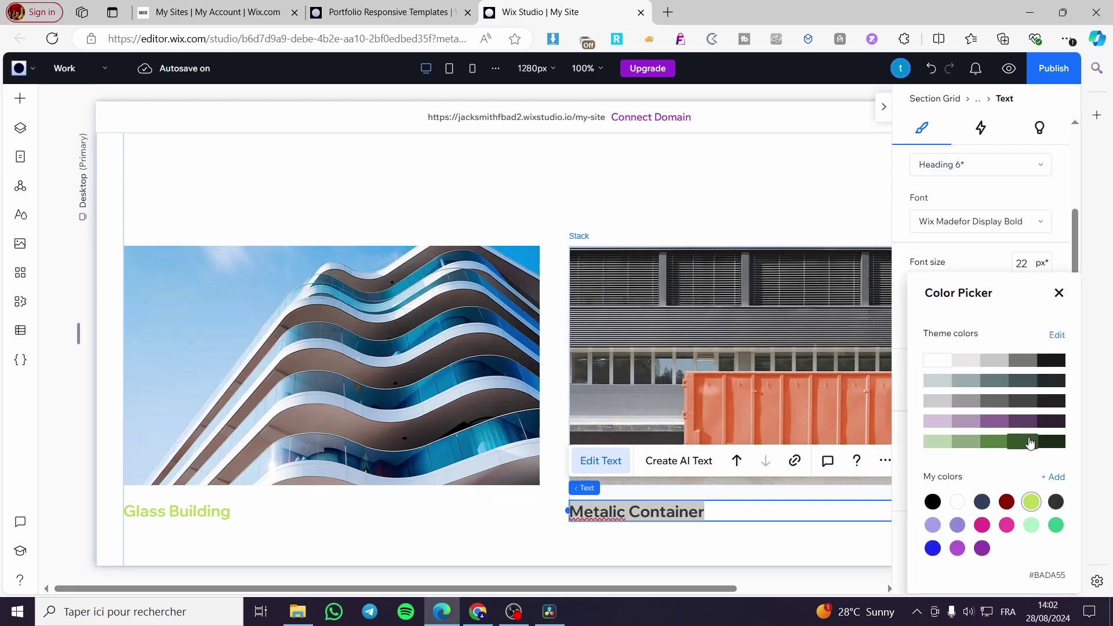
pyautogui.click(958, 526)
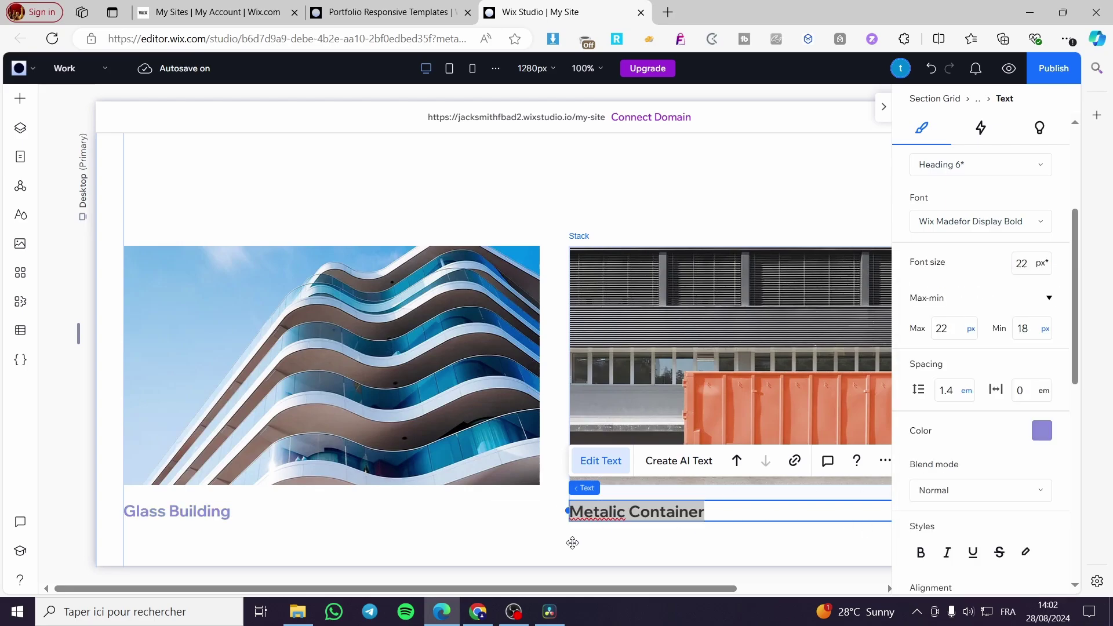
# Select the projects repeater, scroll down to the Featured cards, and collapse the right inspector panel
pyautogui.click(573, 543)
pyautogui.scroll(-3, 708, 487)
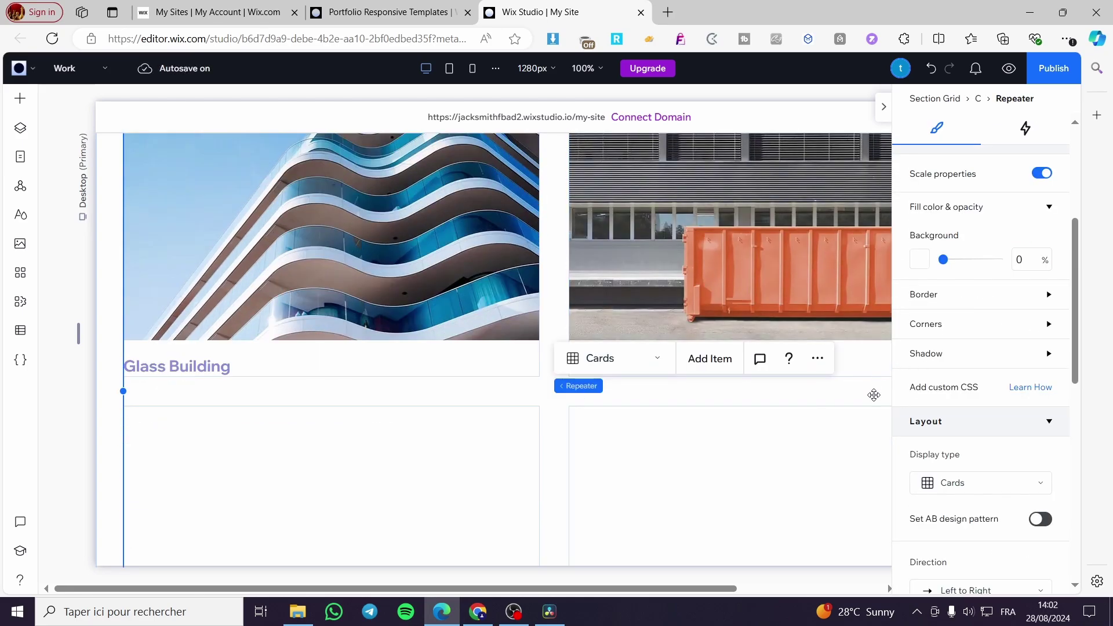
pyautogui.scroll(6, 611, 407)
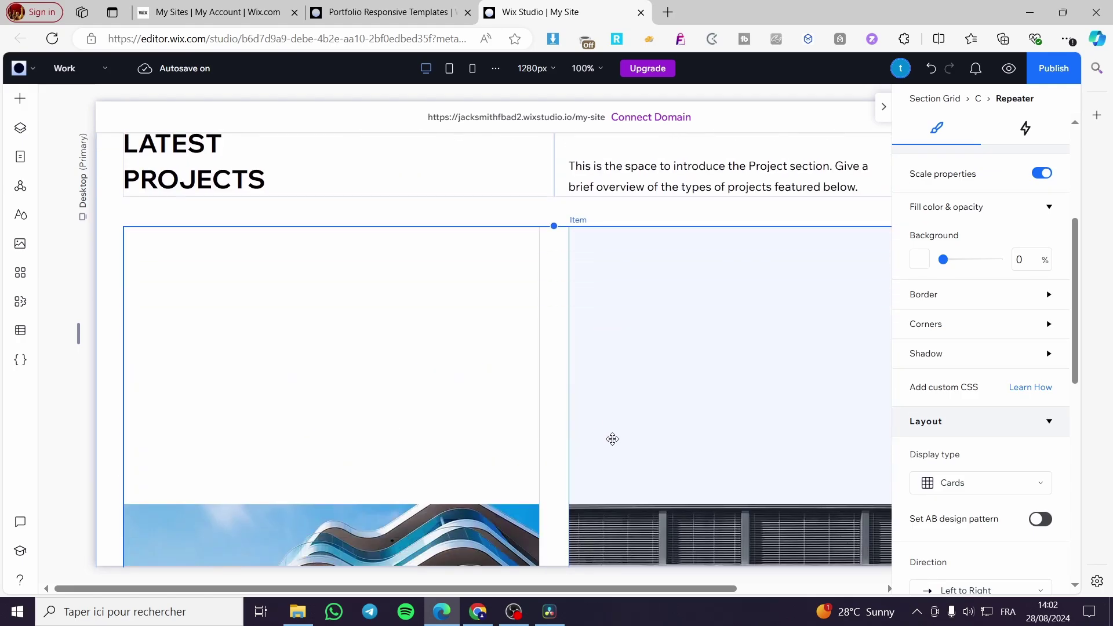
pyautogui.scroll(-7, 600, 439)
pyautogui.scroll(5, 599, 425)
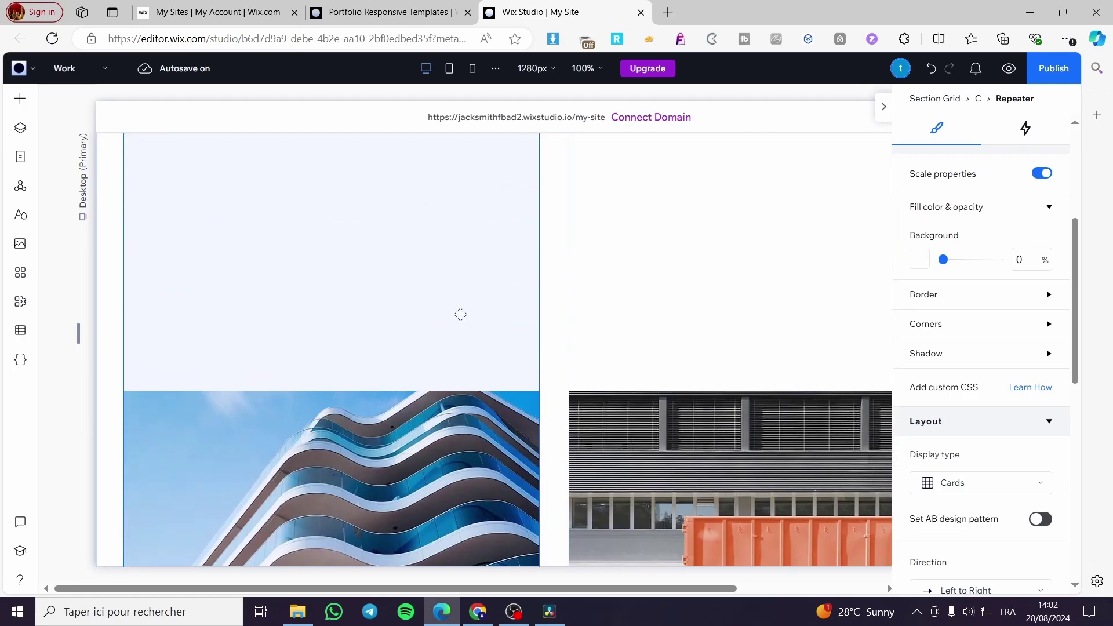
pyautogui.scroll(5, 433, 435)
pyautogui.scroll(-2, 432, 435)
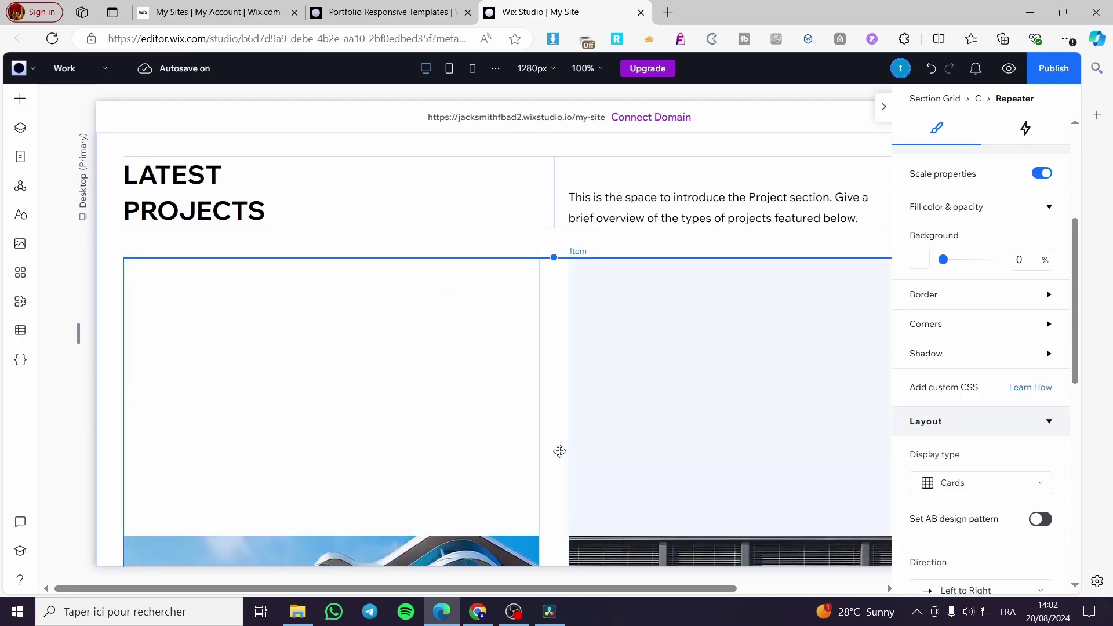
pyautogui.scroll(-8, 558, 451)
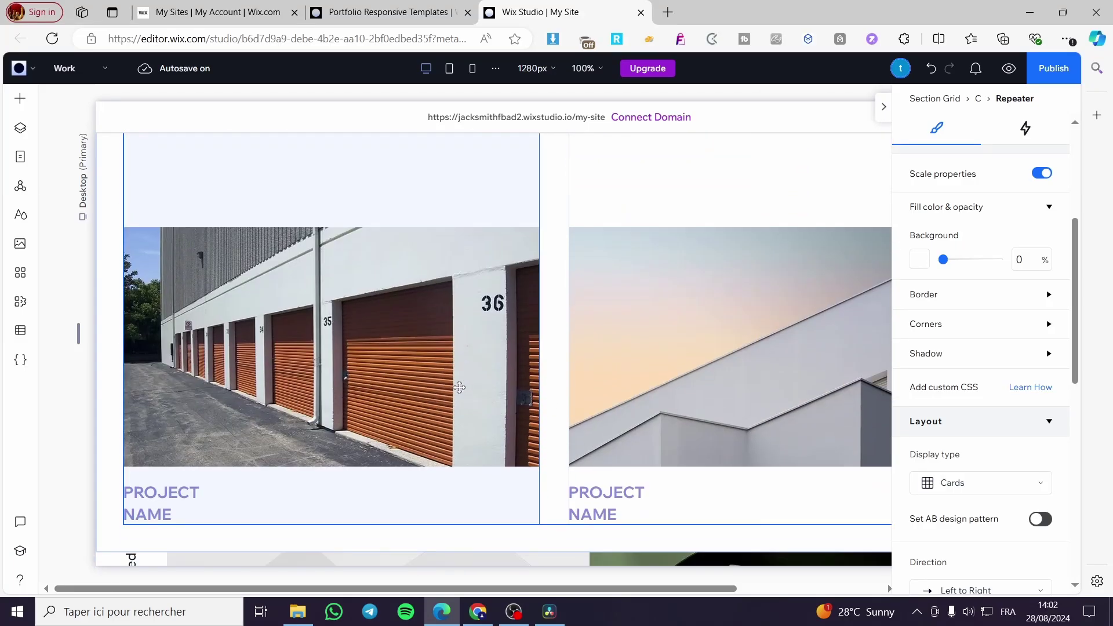
pyautogui.scroll(-7, 318, 487)
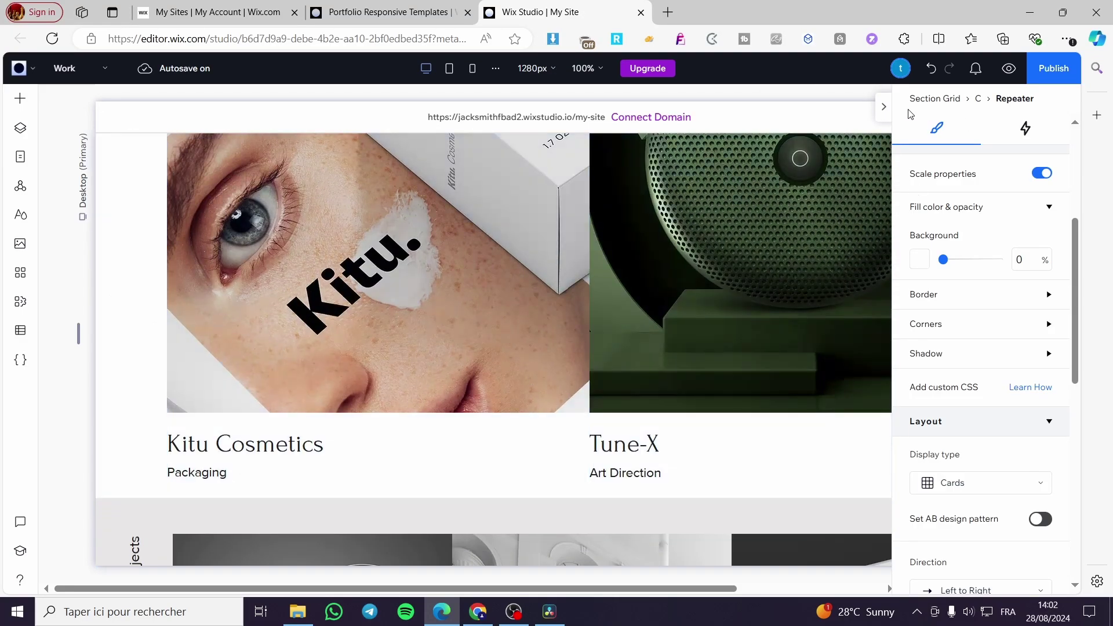
pyautogui.click(883, 107)
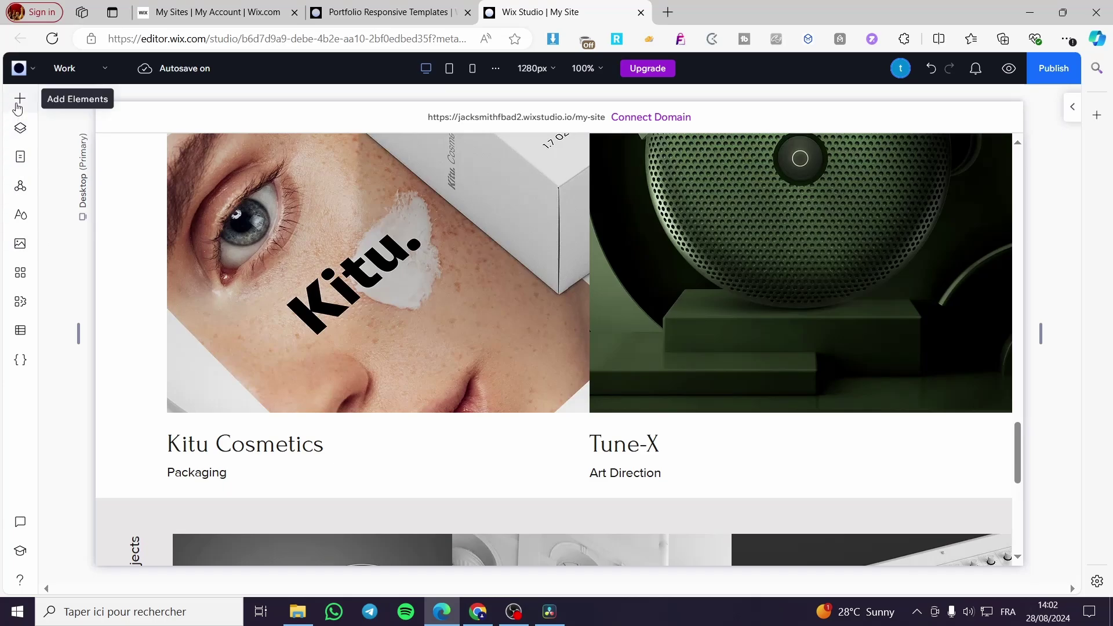
pyautogui.click(20, 99)
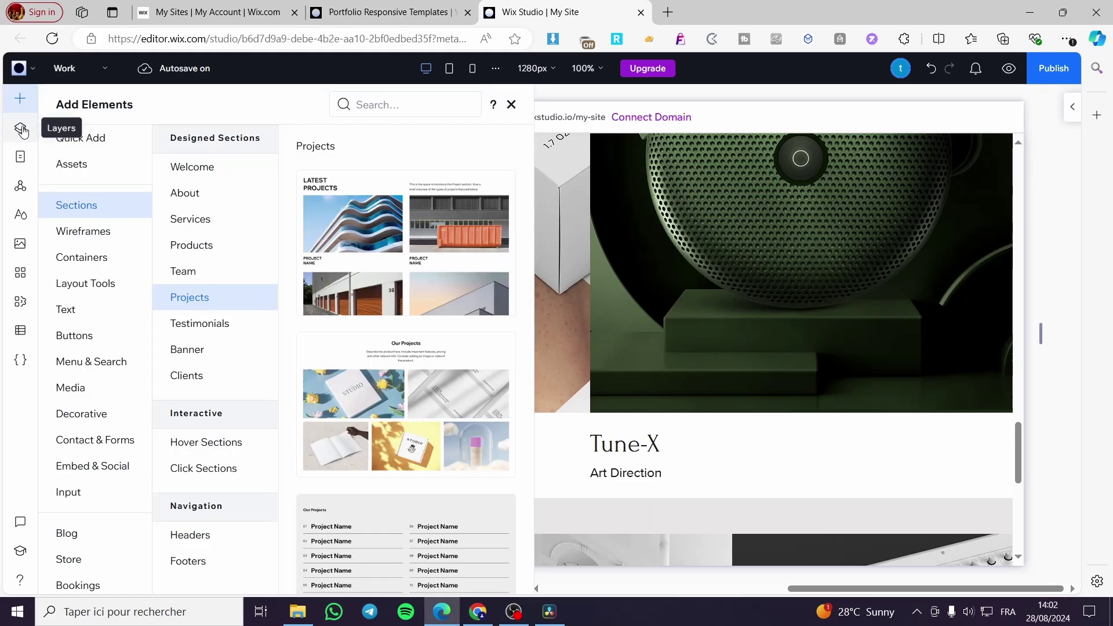
pyautogui.click(20, 128)
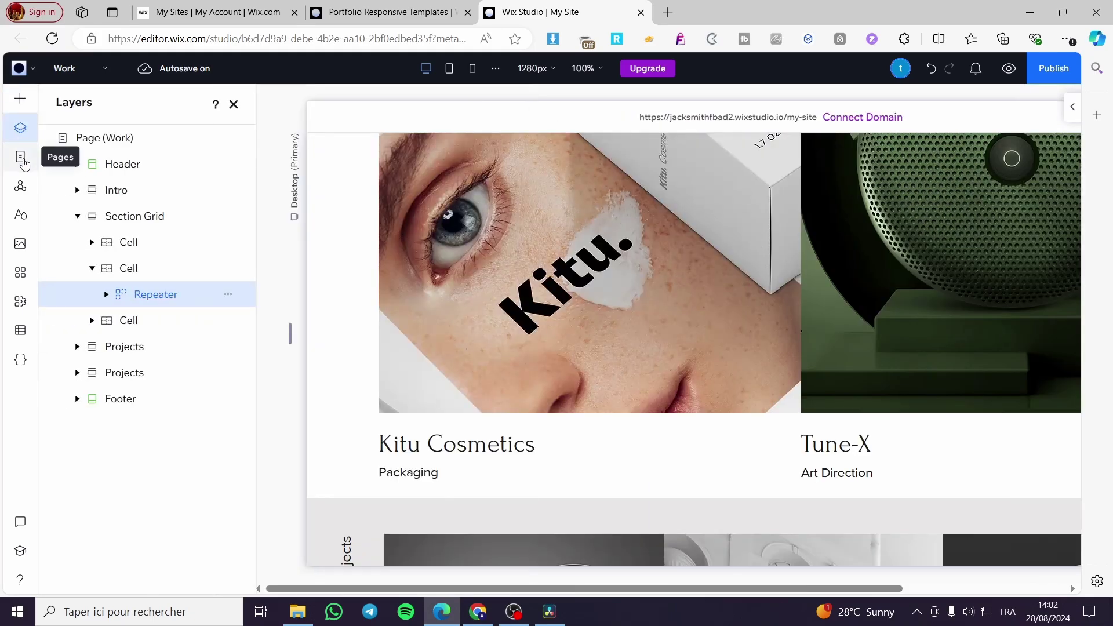
pyautogui.click(23, 164)
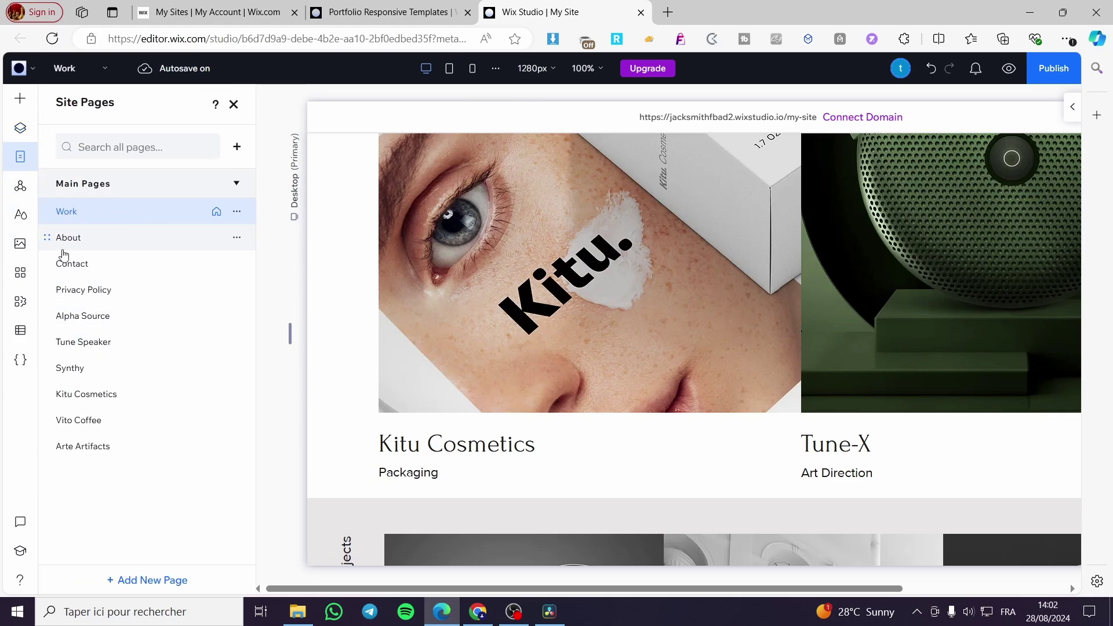
pyautogui.click(238, 213)
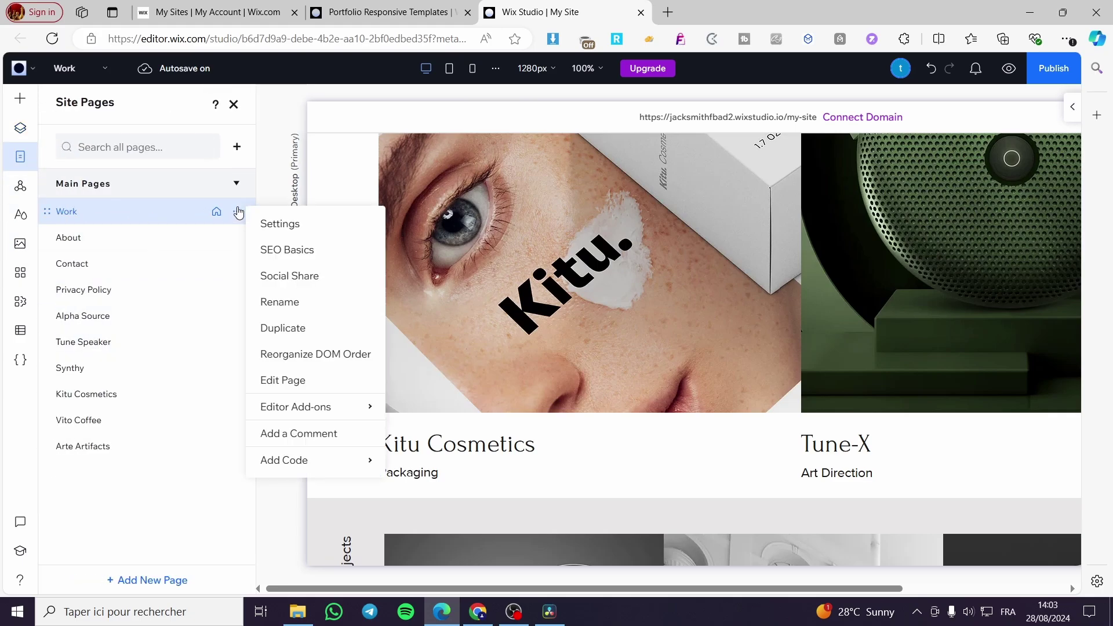
pyautogui.click(21, 187)
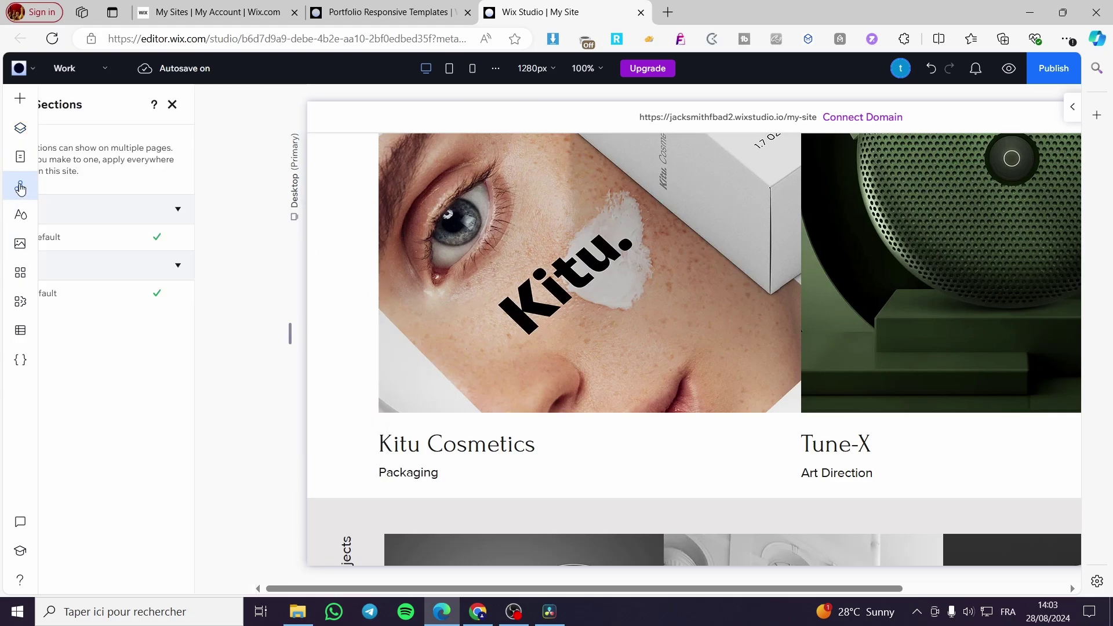
pyautogui.click(22, 219)
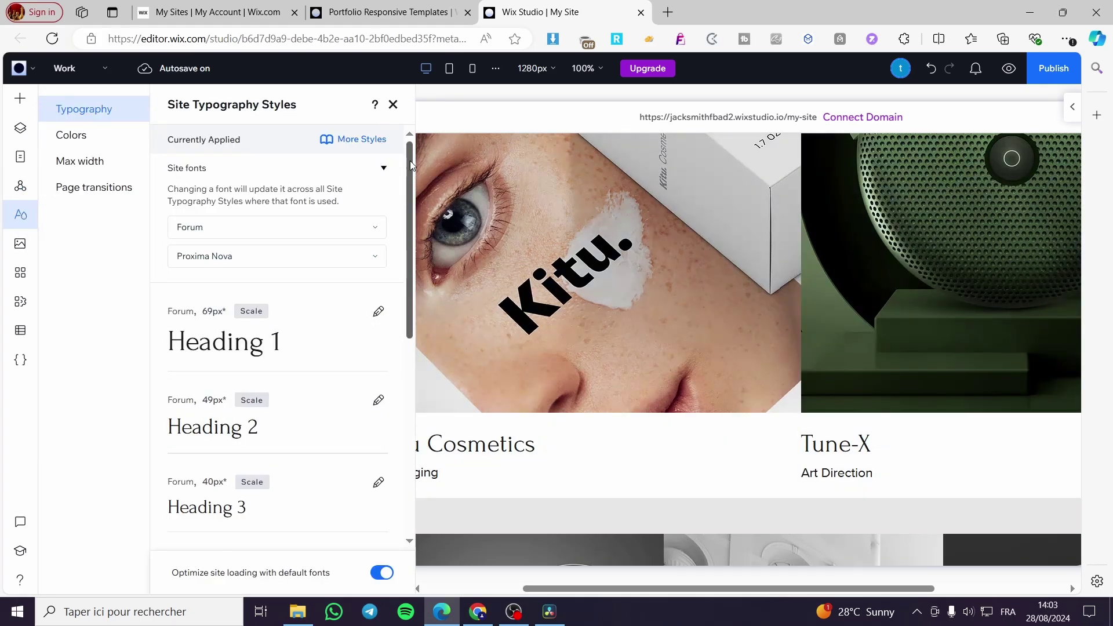
pyautogui.scroll(-5, 330, 454)
pyautogui.scroll(5, 313, 453)
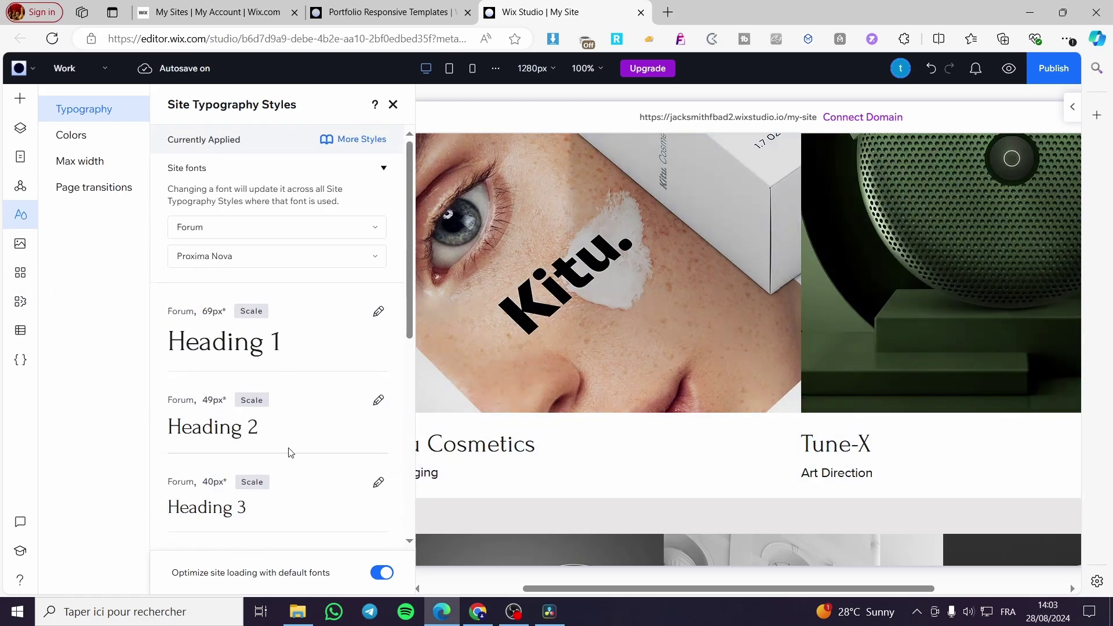
pyautogui.click(21, 244)
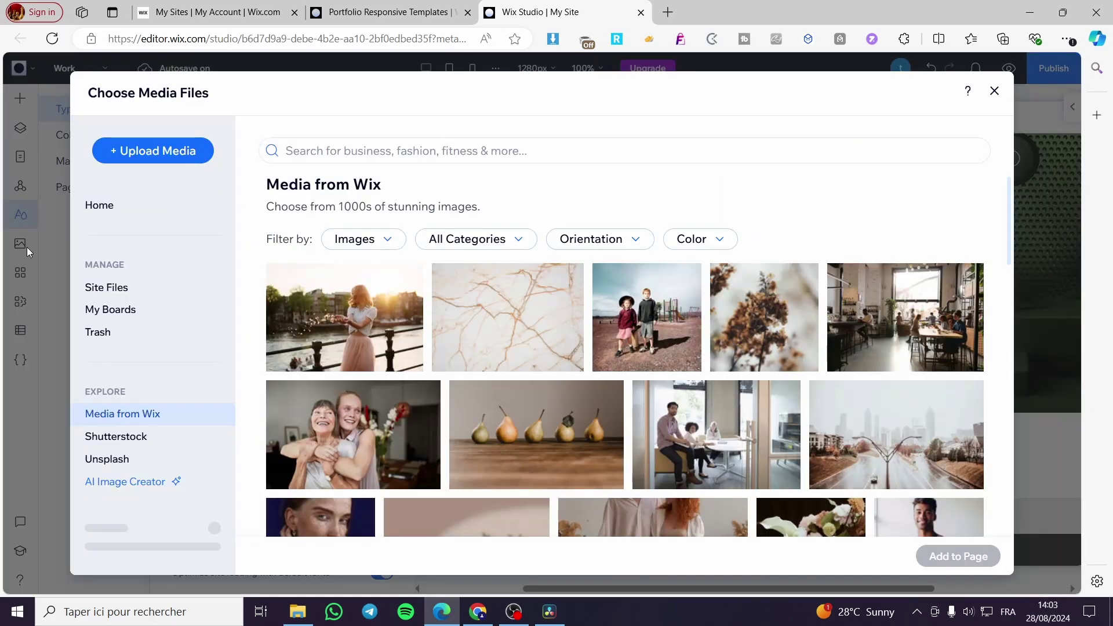
pyautogui.click(994, 91)
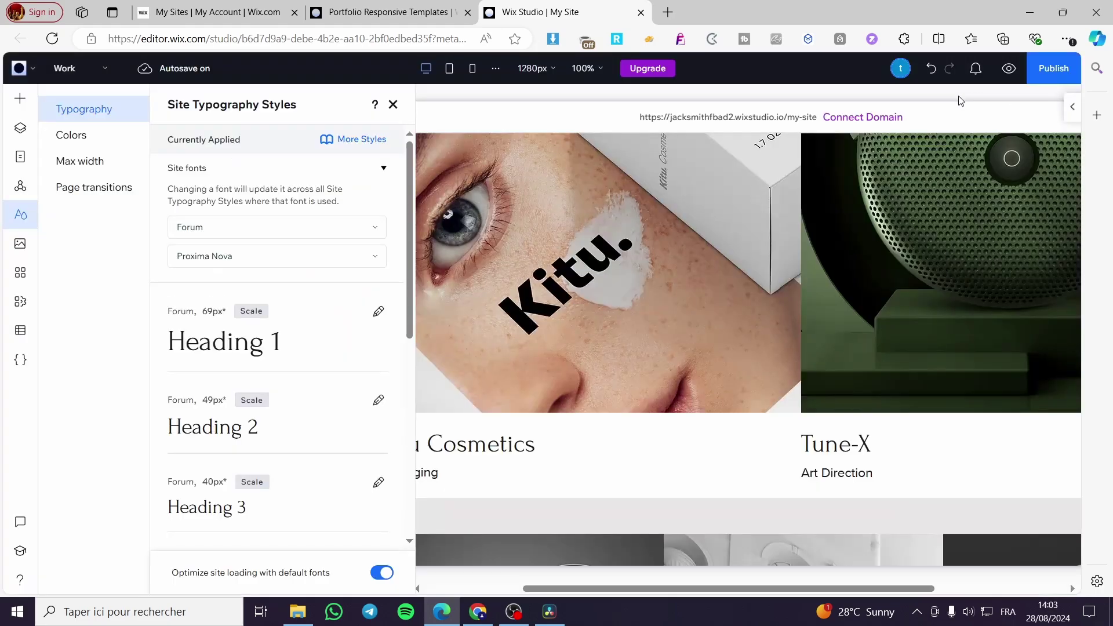
pyautogui.click(20, 272)
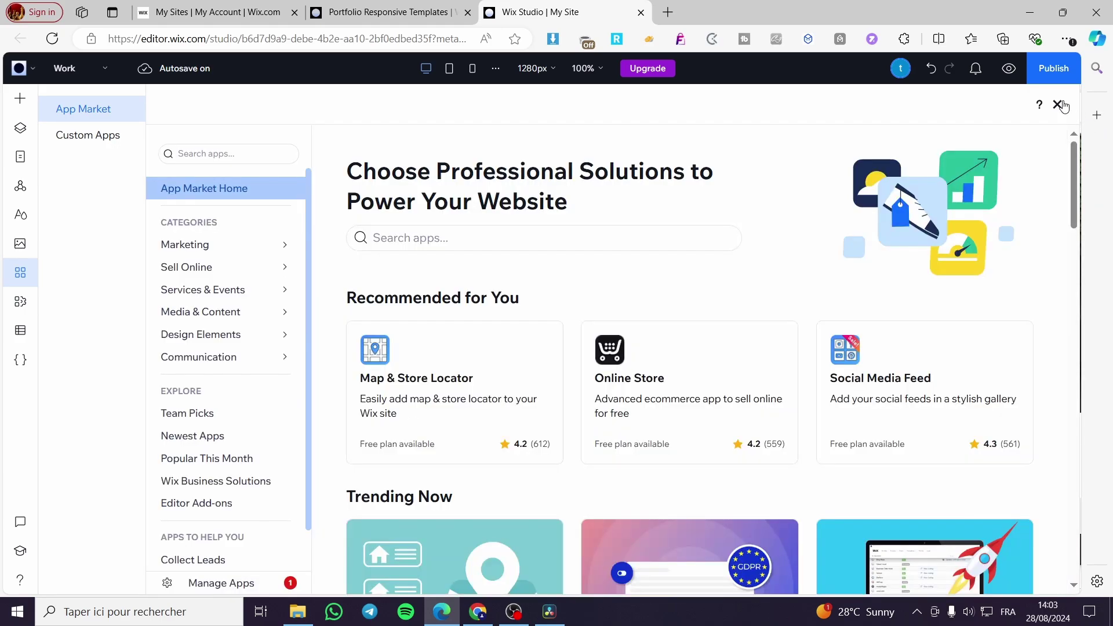
pyautogui.click(1058, 104)
# Add the basic Get Started button from Add Elements > Buttons to the Latest Projects section
pyautogui.scroll(10, 74, 319)
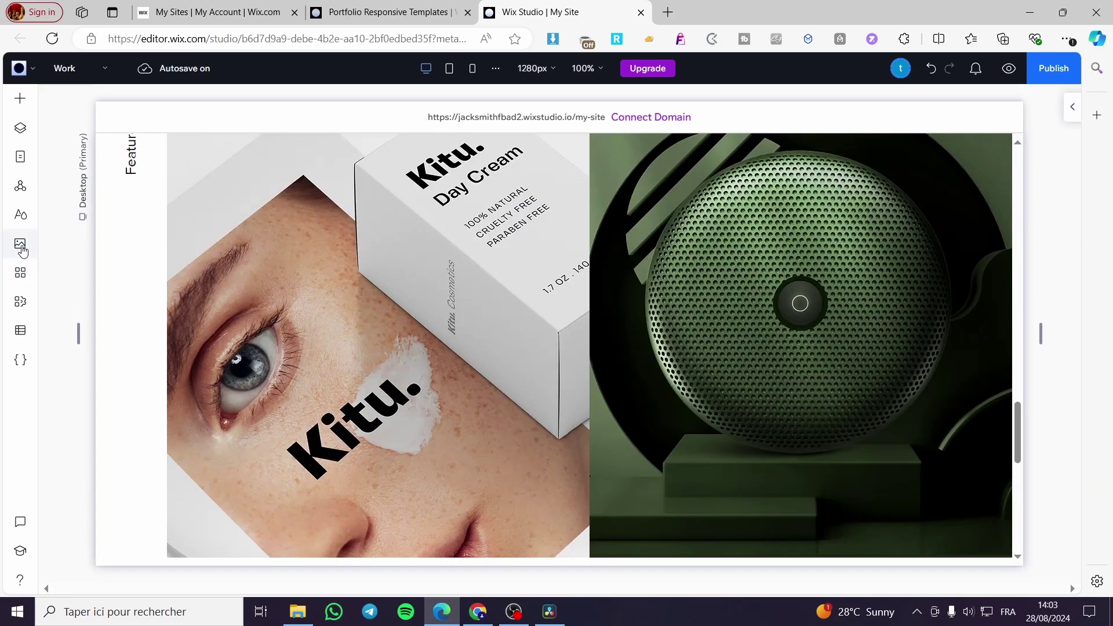
pyautogui.scroll(5, 78, 227)
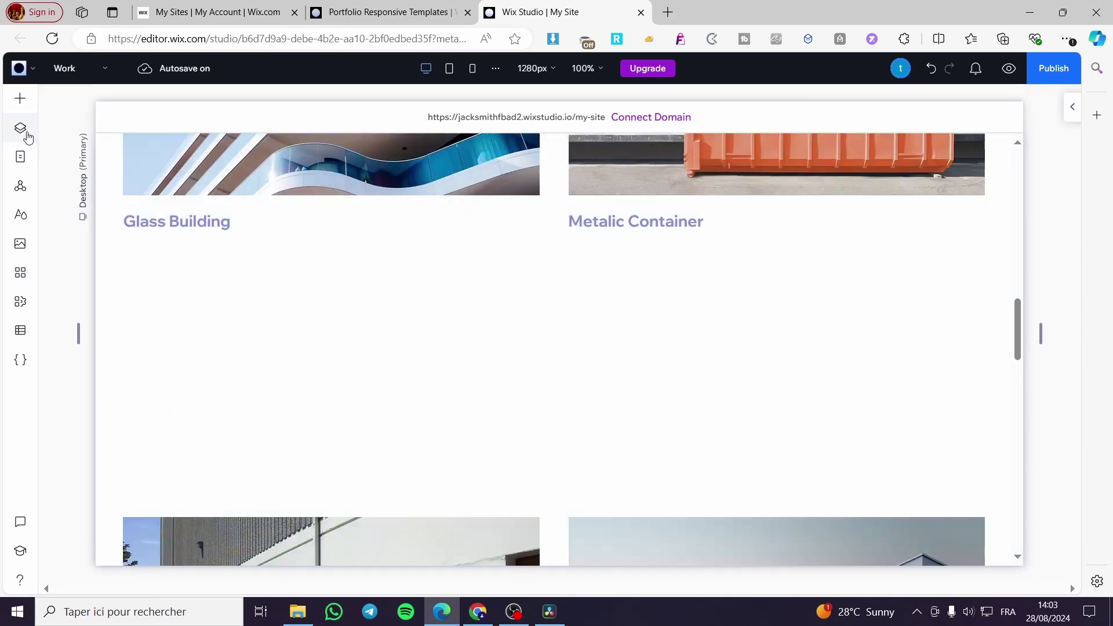
pyautogui.click(21, 129)
pyautogui.click(20, 98)
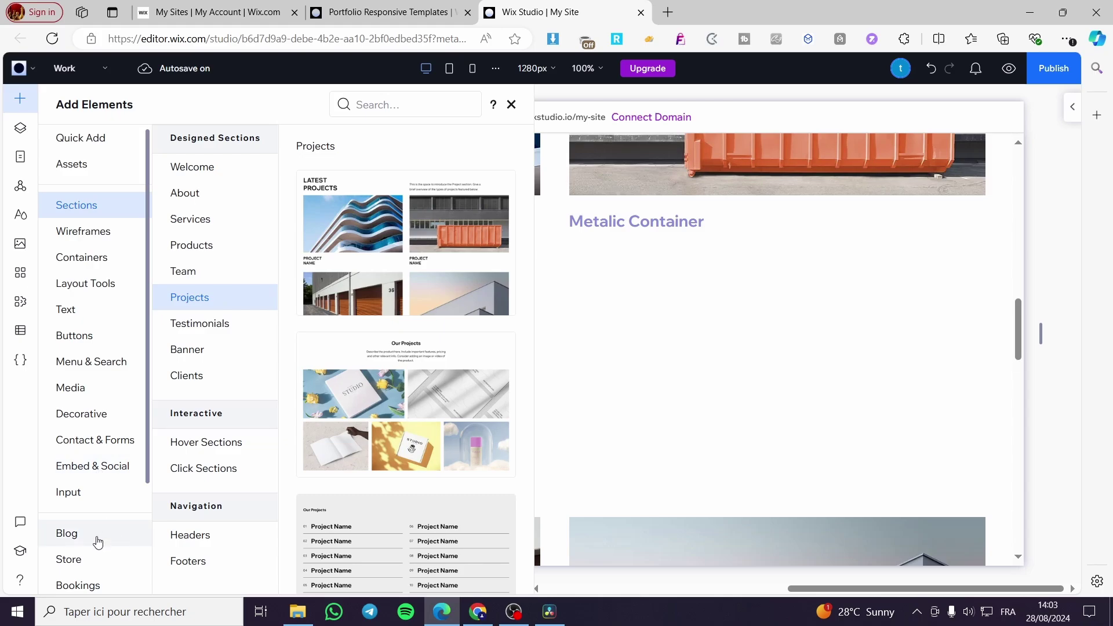
pyautogui.click(74, 341)
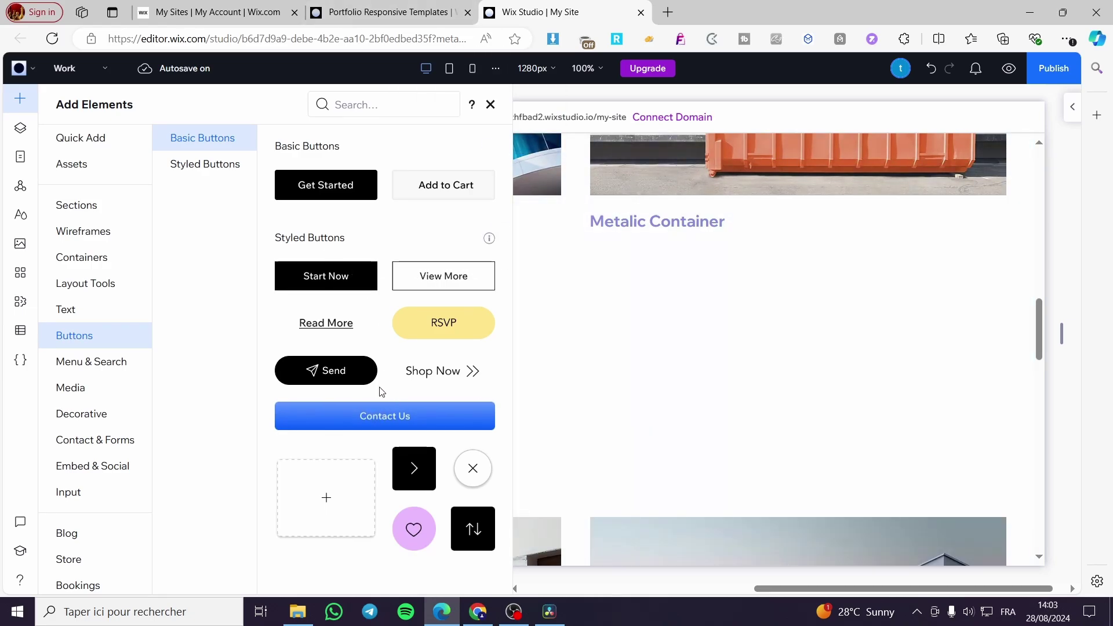
pyautogui.scroll(-1, 670, 440)
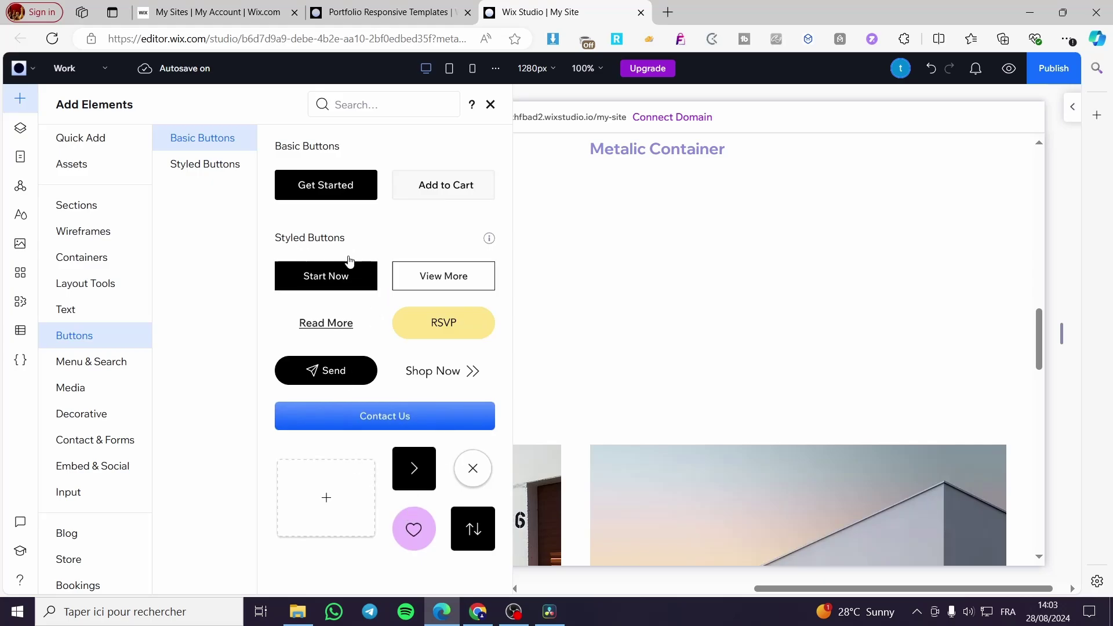
pyautogui.click(327, 192)
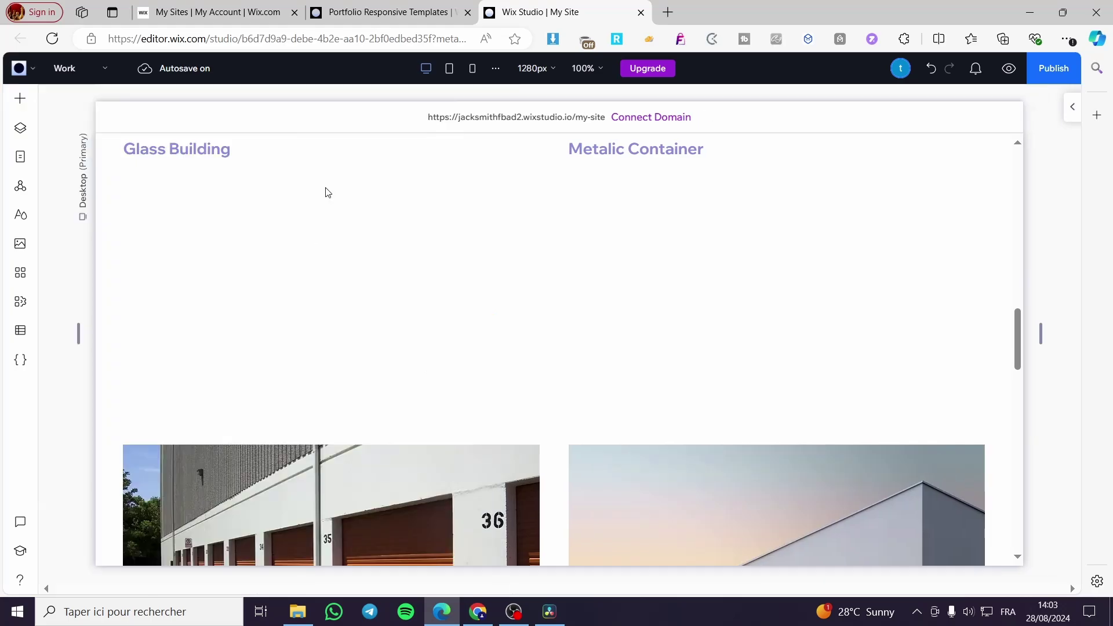
pyautogui.scroll(-10, 428, 317)
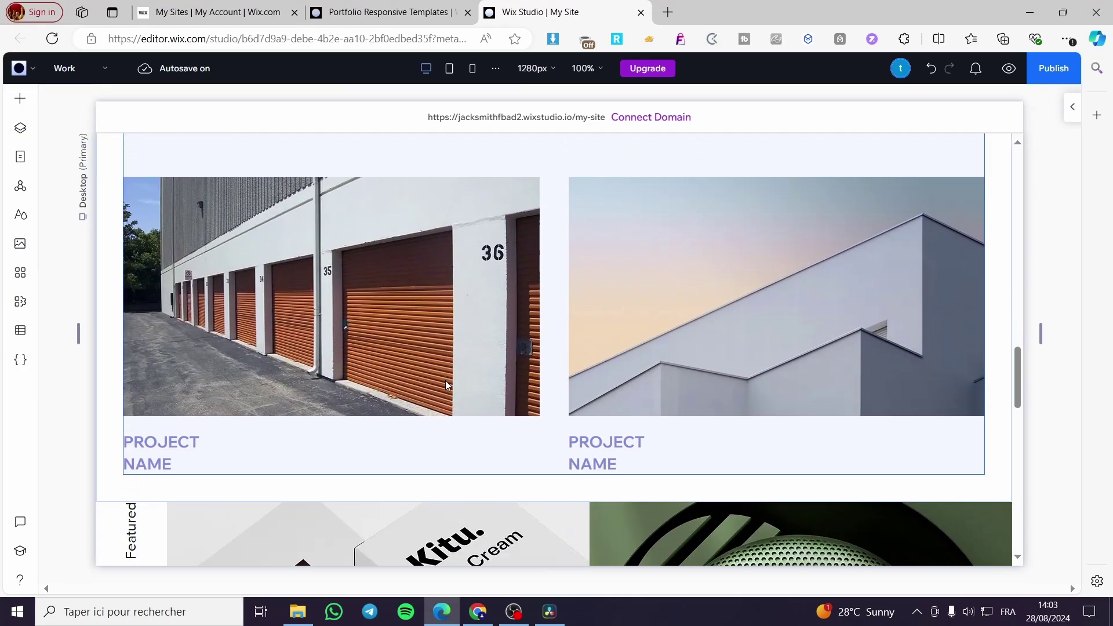
# Drag the Get Started button into the first project card, below the image
pyautogui.scroll(15, 555, 458)
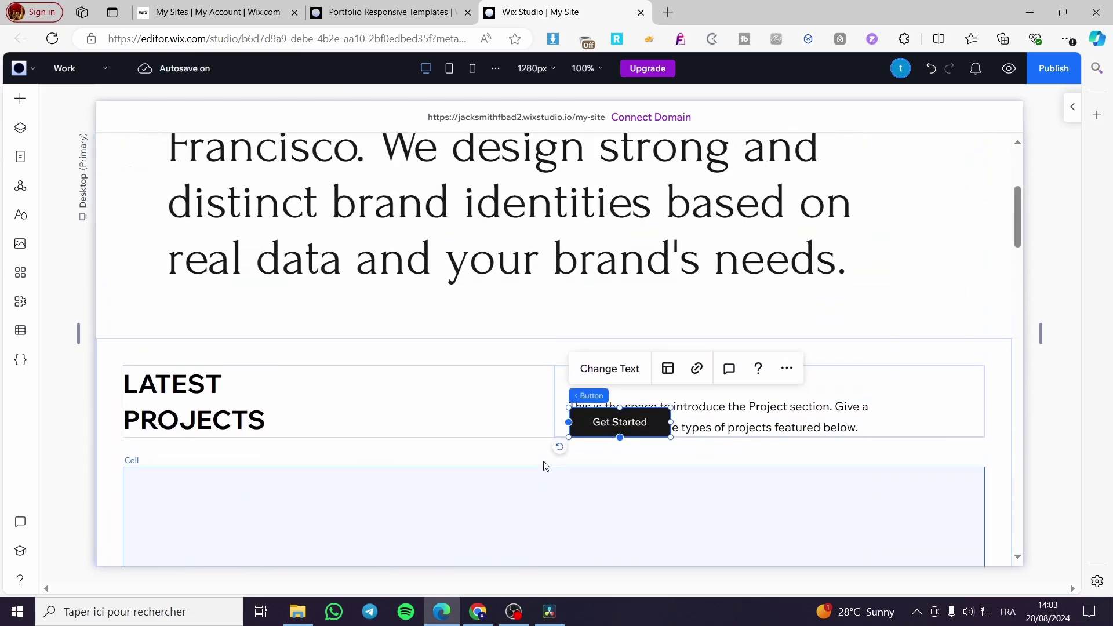
pyautogui.moveTo(609, 429); pyautogui.dragTo(313, 362)
pyautogui.scroll(-4, 301, 314)
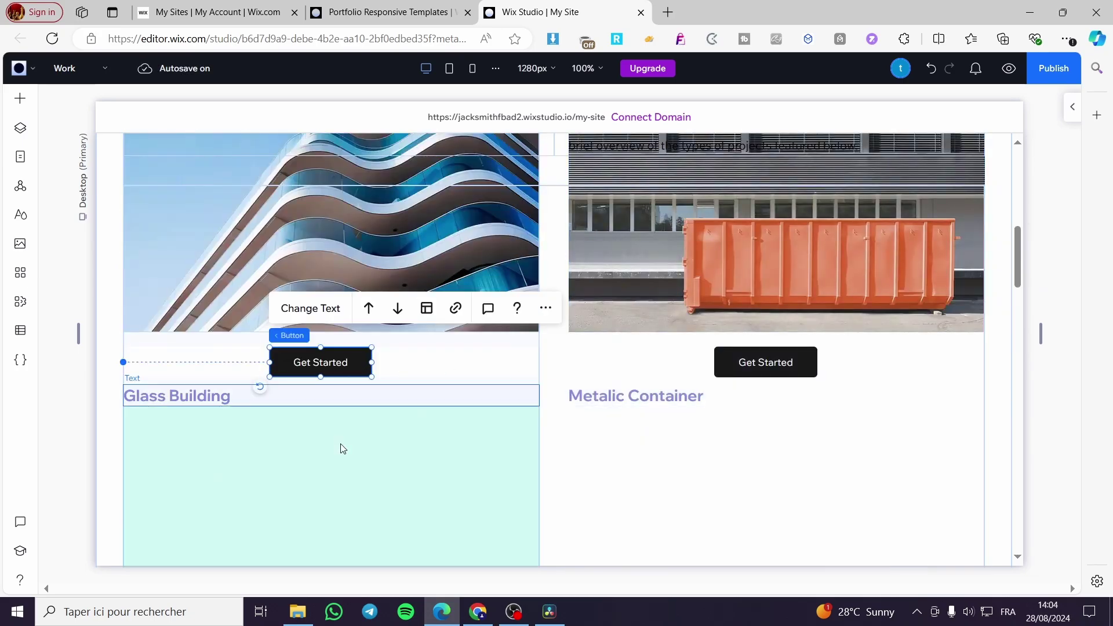
pyautogui.click(340, 445)
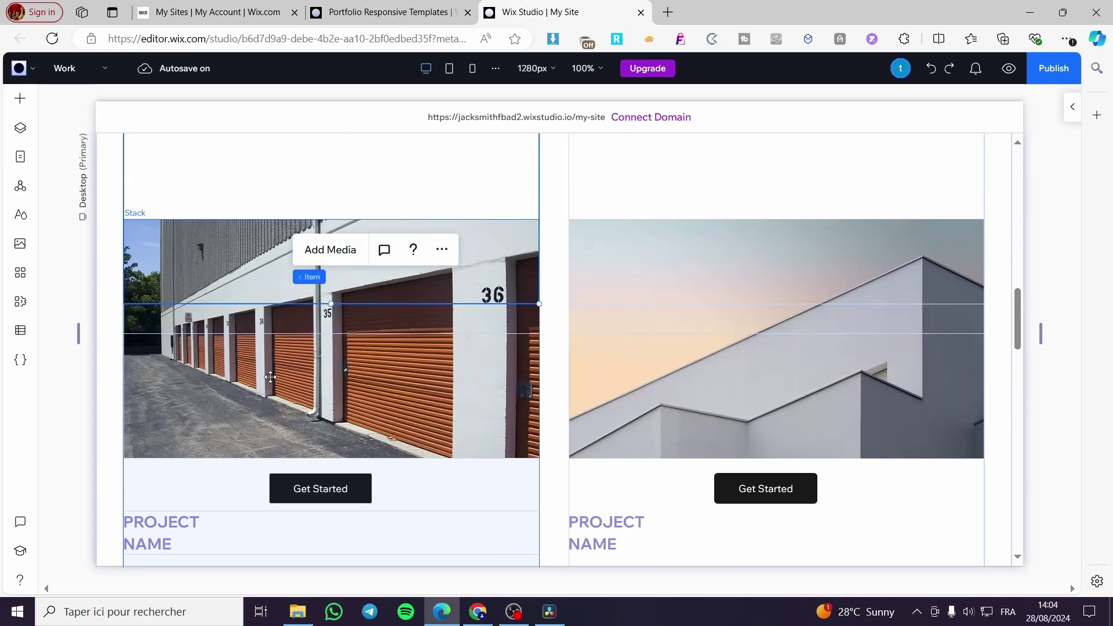
# Change the storage-door card's button text from Get Started to 'Learn More'
pyautogui.click(337, 495)
pyautogui.click(336, 493)
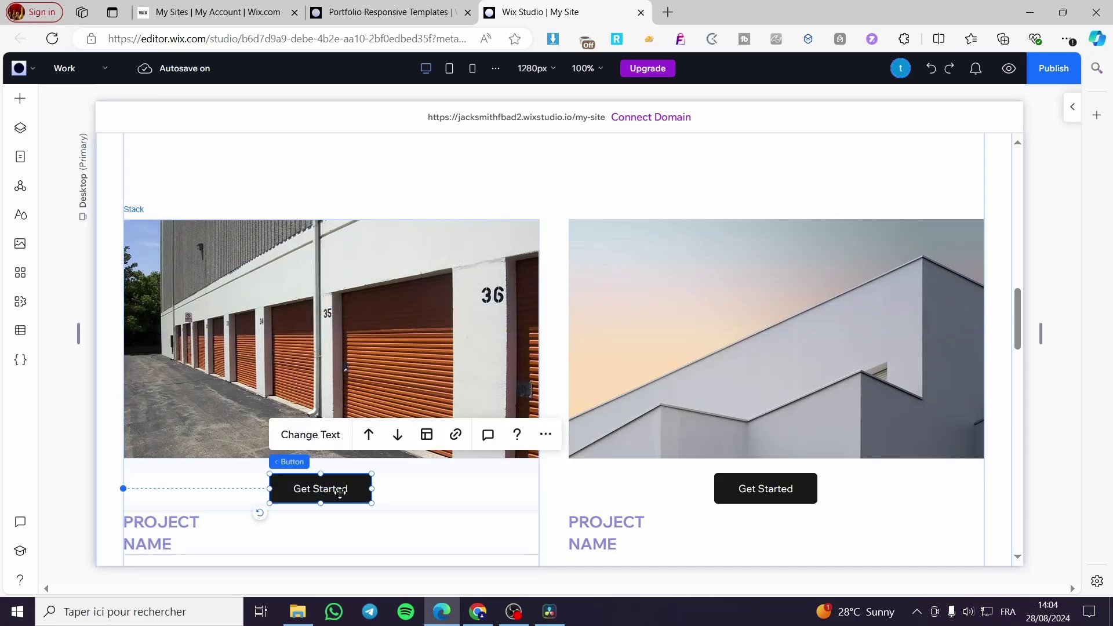
pyautogui.click(327, 445)
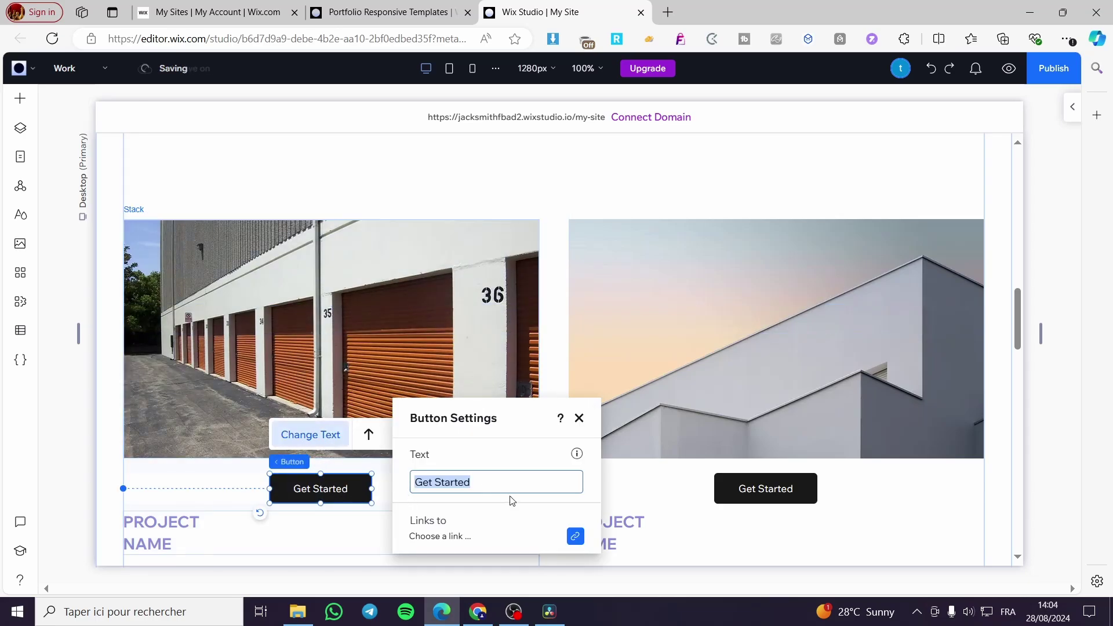
pyautogui.write('Learn More')
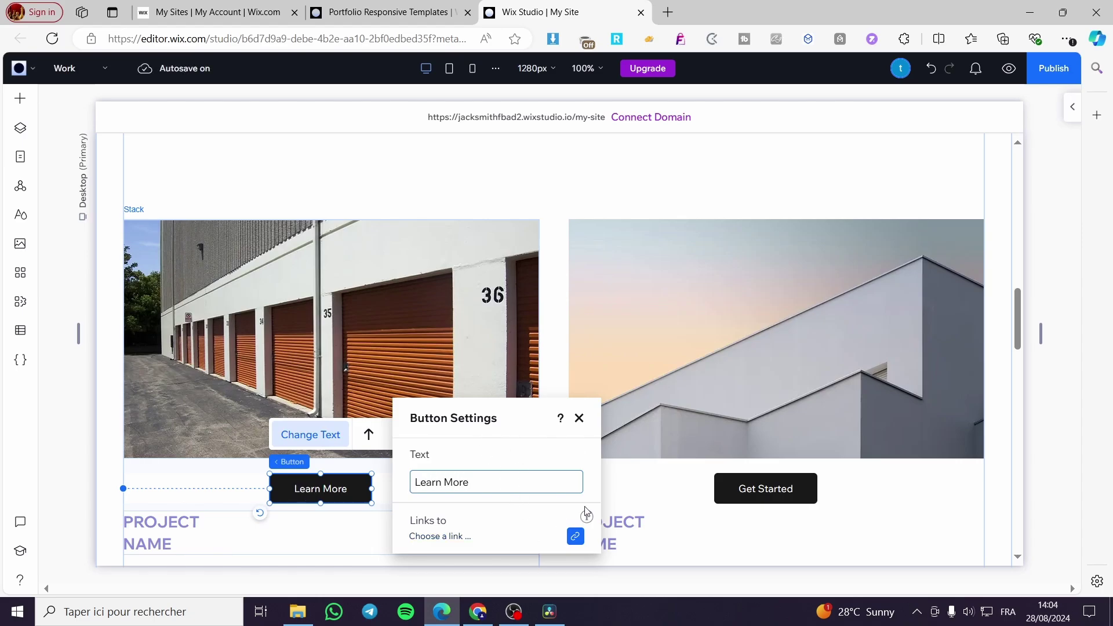
pyautogui.click(579, 418)
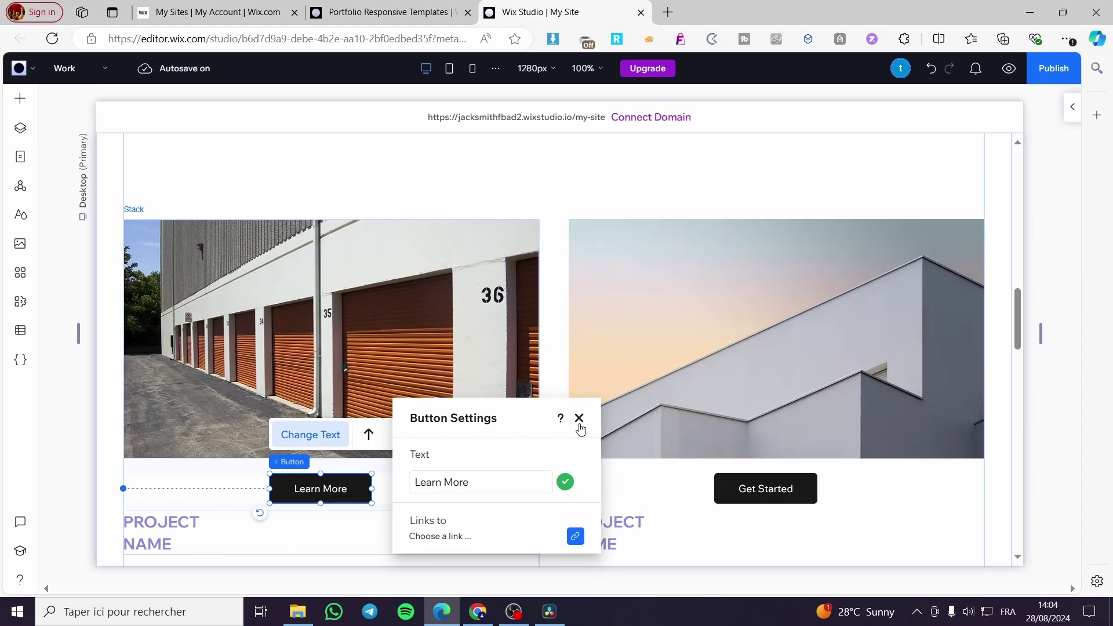
pyautogui.click(771, 494)
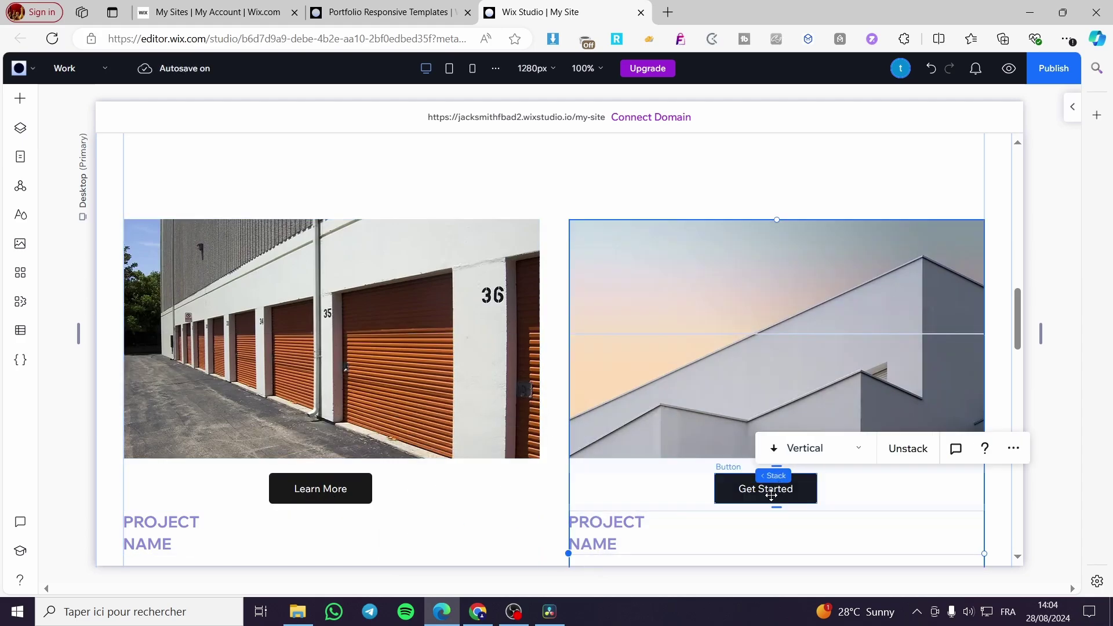
pyautogui.click(336, 489)
pyautogui.click(360, 490)
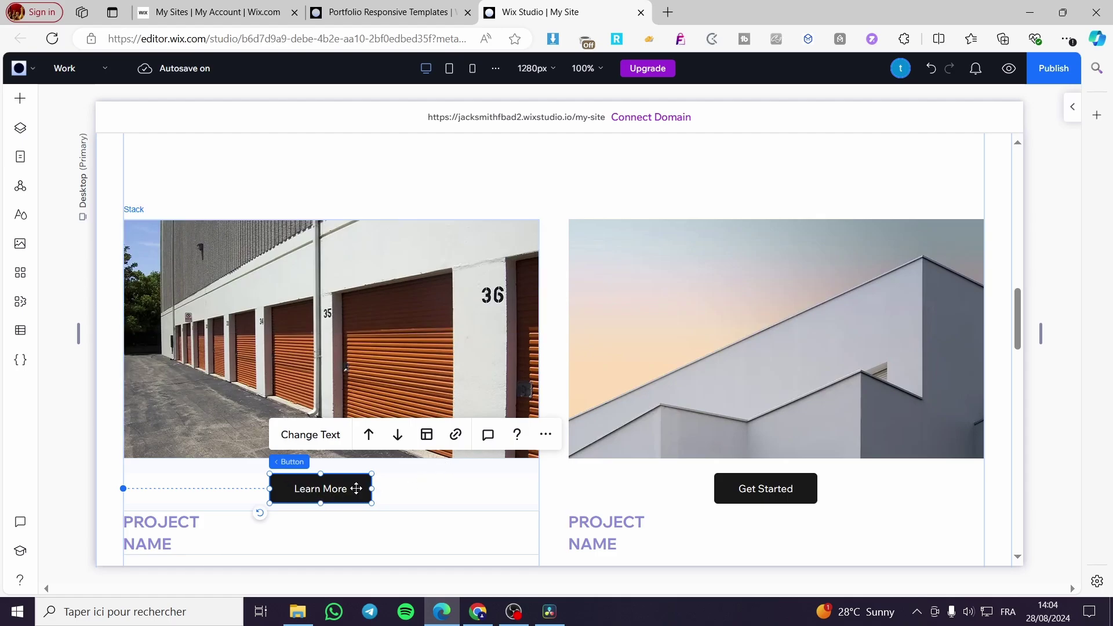
pyautogui.click(456, 437)
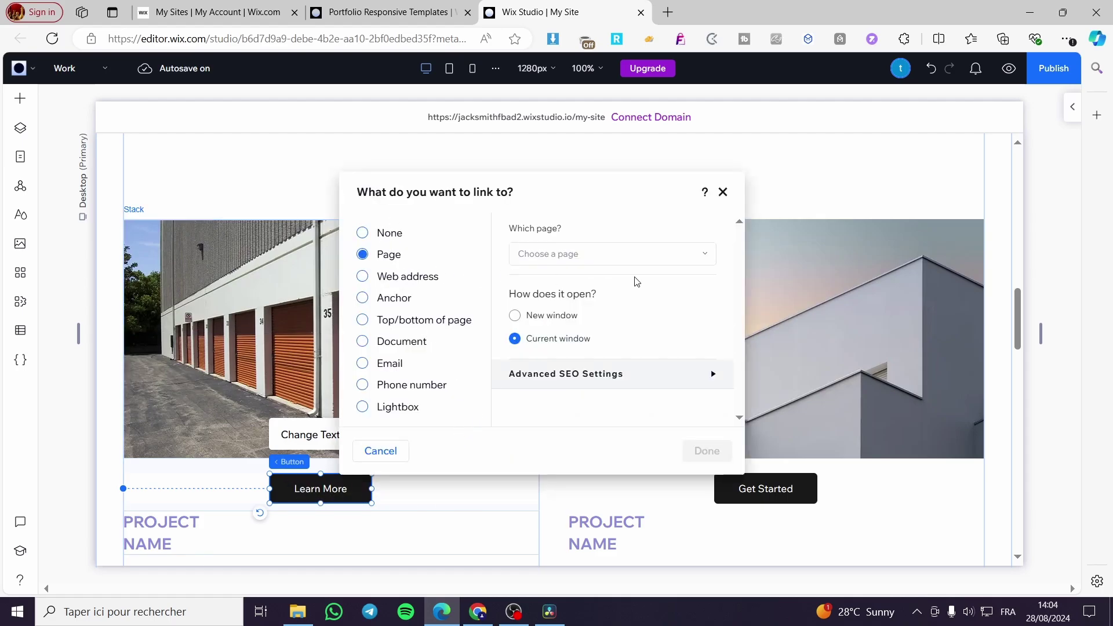
pyautogui.click(646, 262)
pyautogui.click(648, 263)
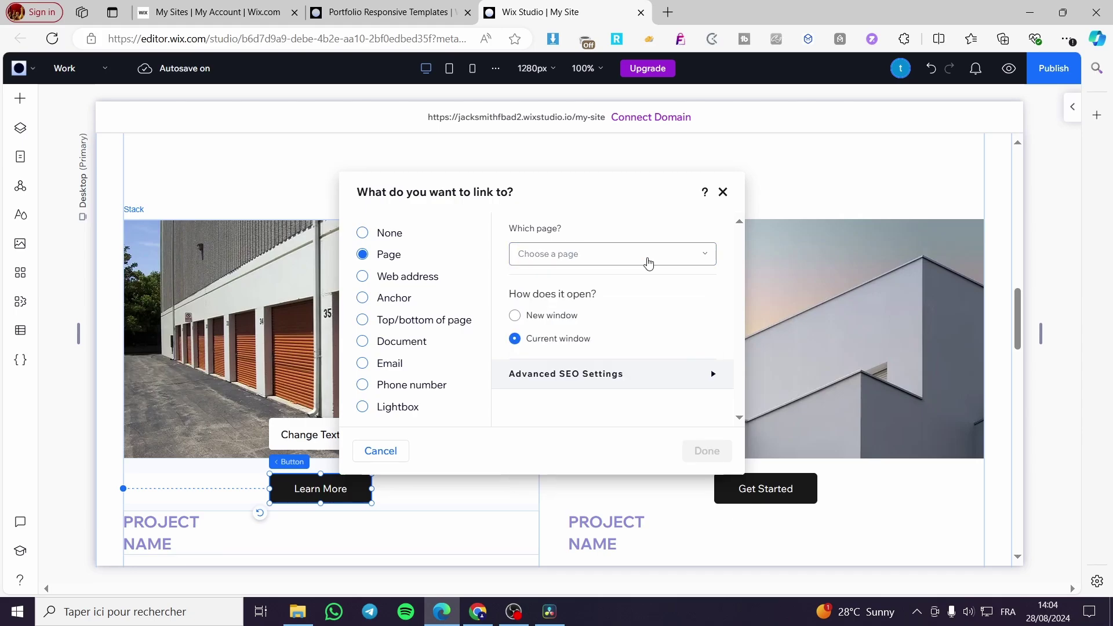
pyautogui.click(374, 281)
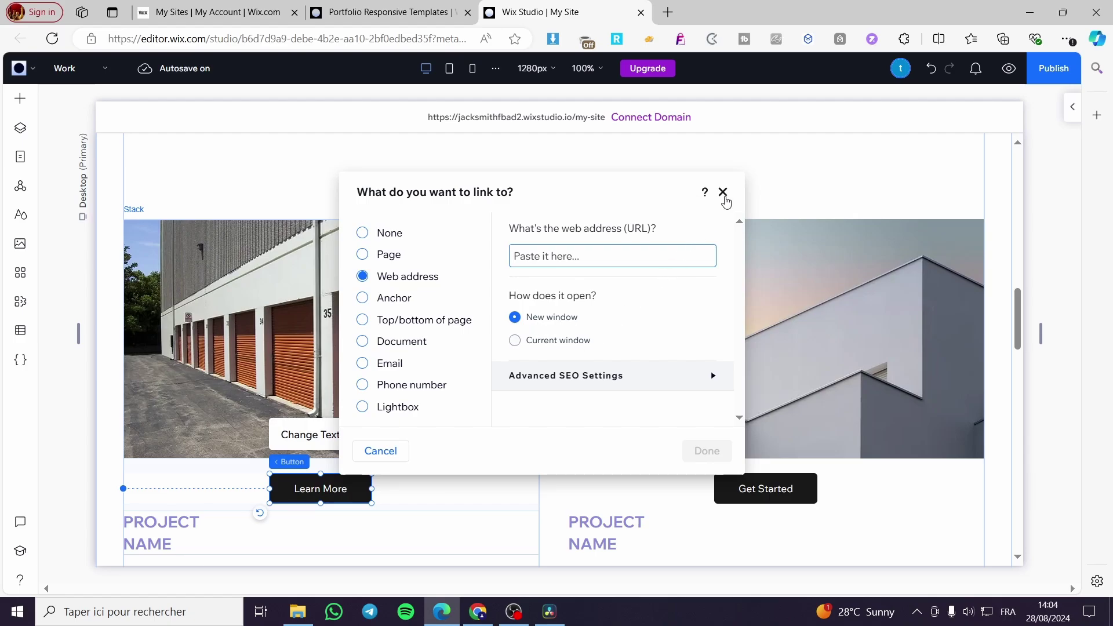
pyautogui.click(724, 194)
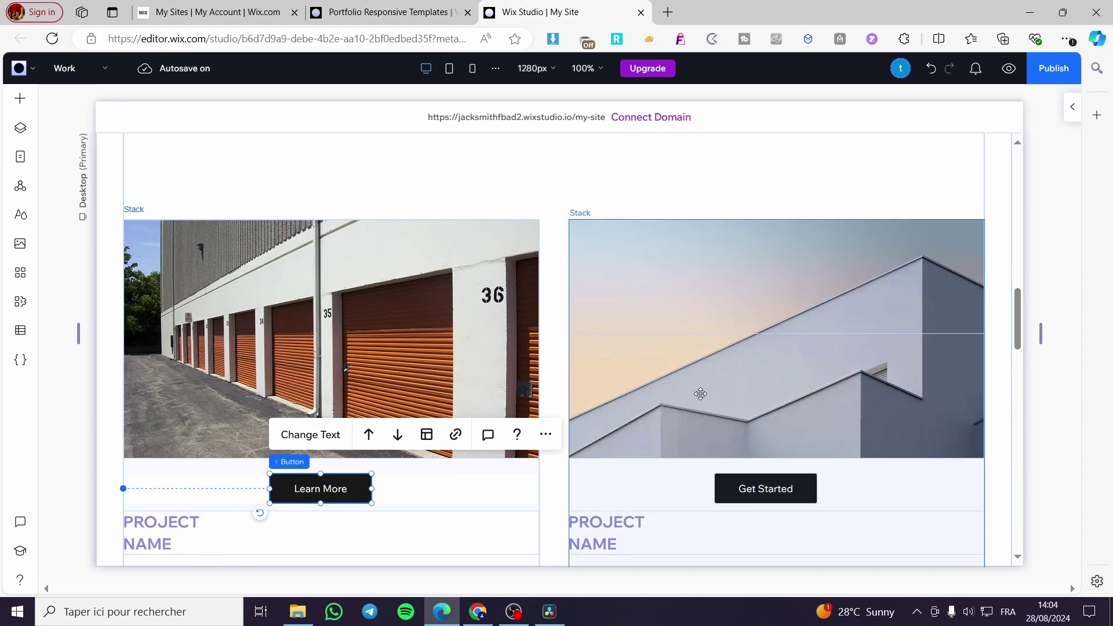
pyautogui.scroll(15, 715, 434)
pyautogui.scroll(-1, 708, 423)
pyautogui.scroll(1, 708, 423)
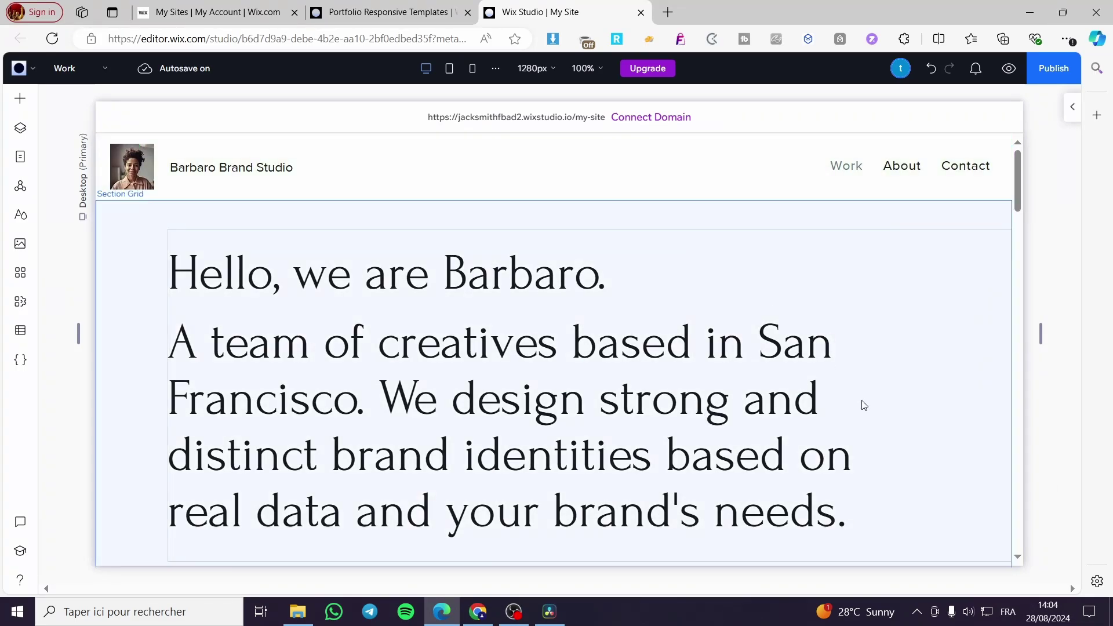